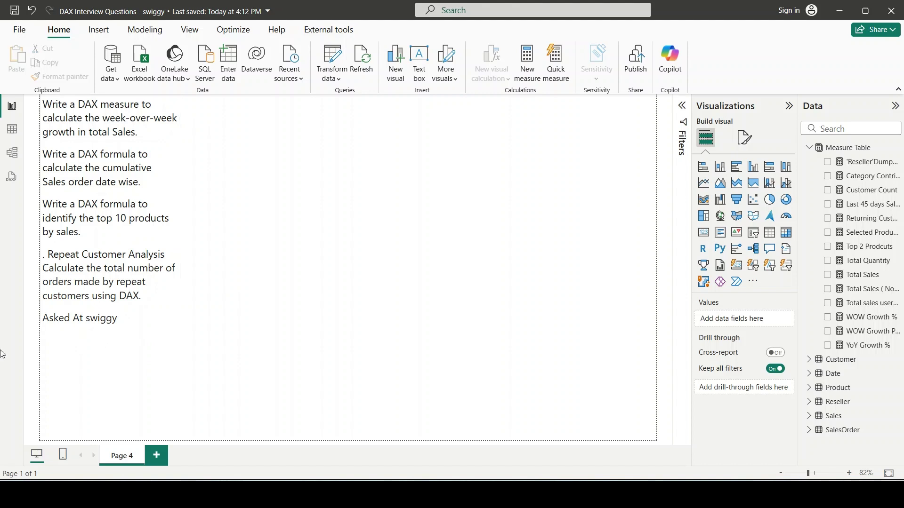
Clear the first two highlighted questions from the text box and switch to the model view.
{"action": "left_click_drag", "start_coordinate": [151, 197], "coordinate": [43, 102]}
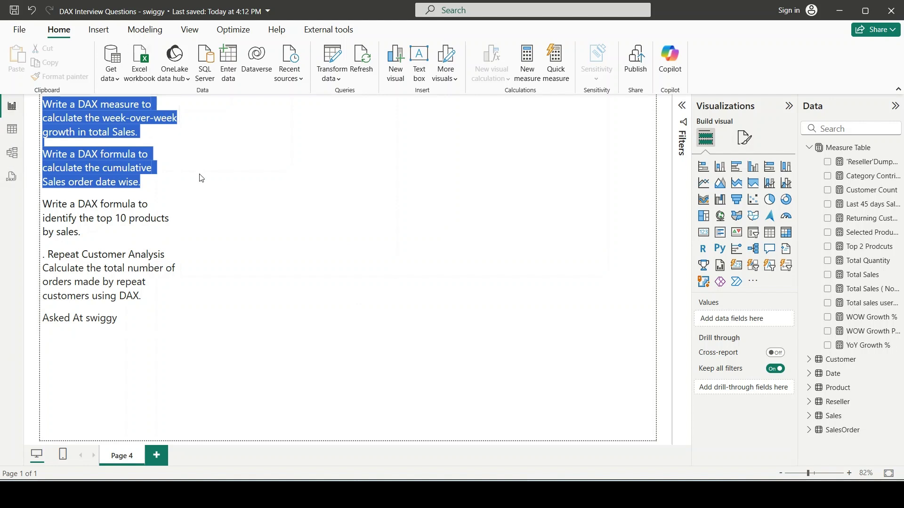
{"action": "left_click", "coordinate": [230, 221]}
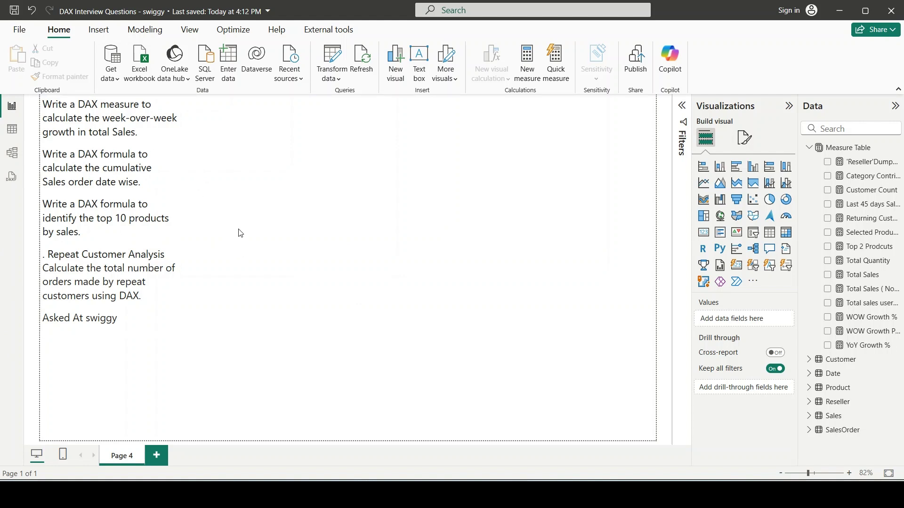
{"action": "left_click", "coordinate": [12, 153]}
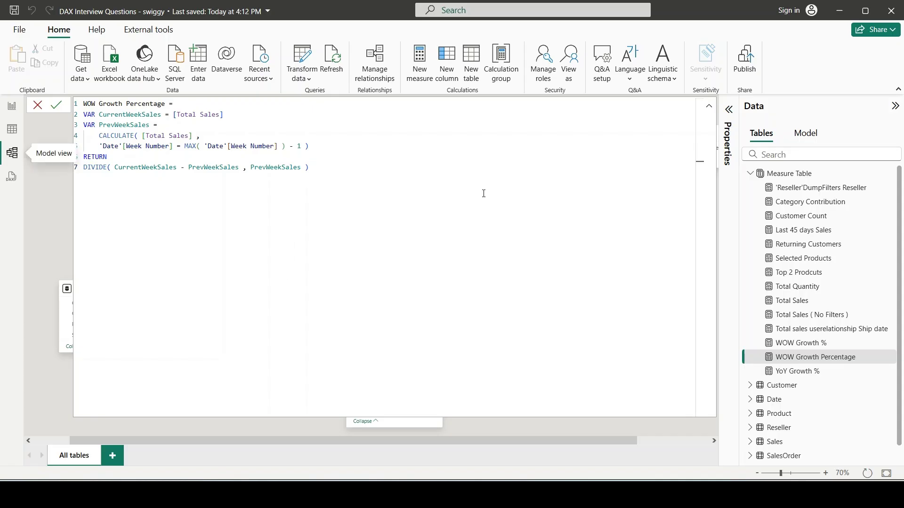
Close the WOW Growth Percentage formula, browse the model diagram, and return to report Page 4.
{"action": "left_click", "coordinate": [709, 106]}
{"action": "left_click", "coordinate": [655, 295]}
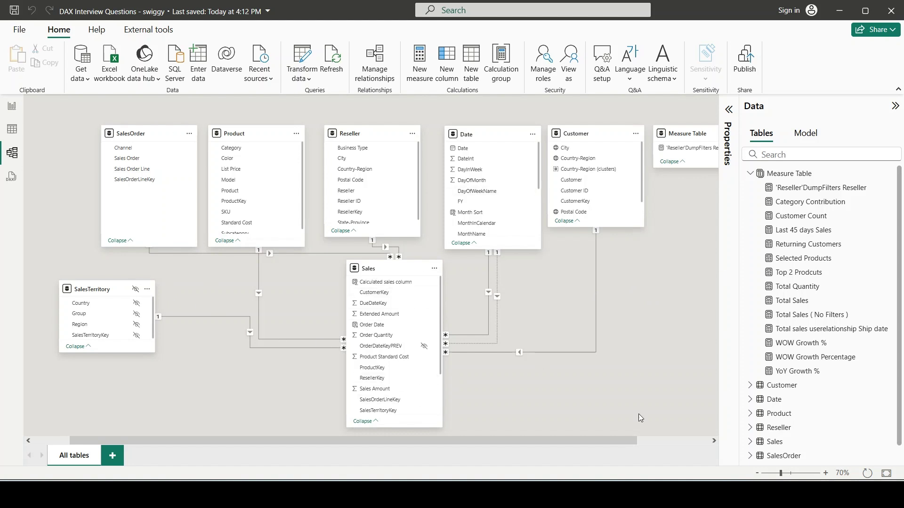
{"action": "scroll", "coordinate": [390, 447], "scroll_direction": "left", "scroll_amount": 2}
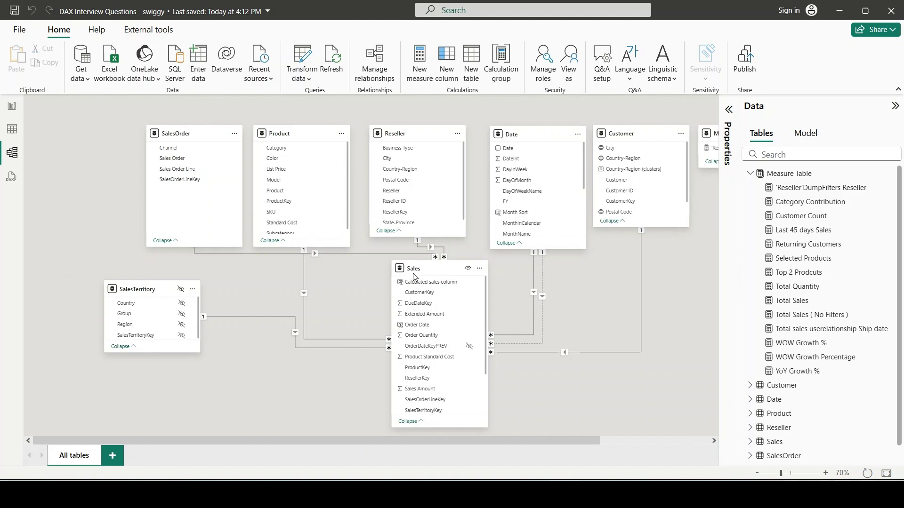
{"action": "mouse_move", "coordinate": [414, 273]}
{"action": "left_click_drag", "start_coordinate": [595, 440], "coordinate": [704, 440]}
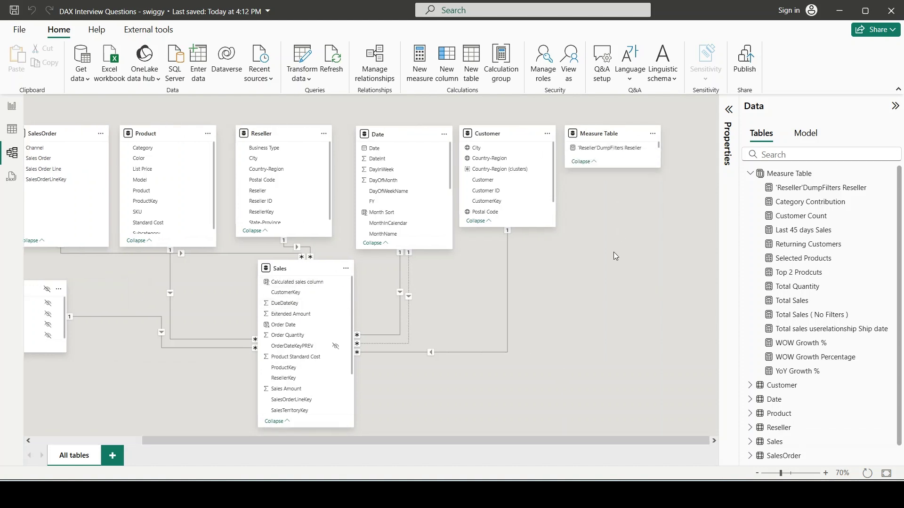
{"action": "left_click_drag", "start_coordinate": [504, 441], "coordinate": [394, 440]}
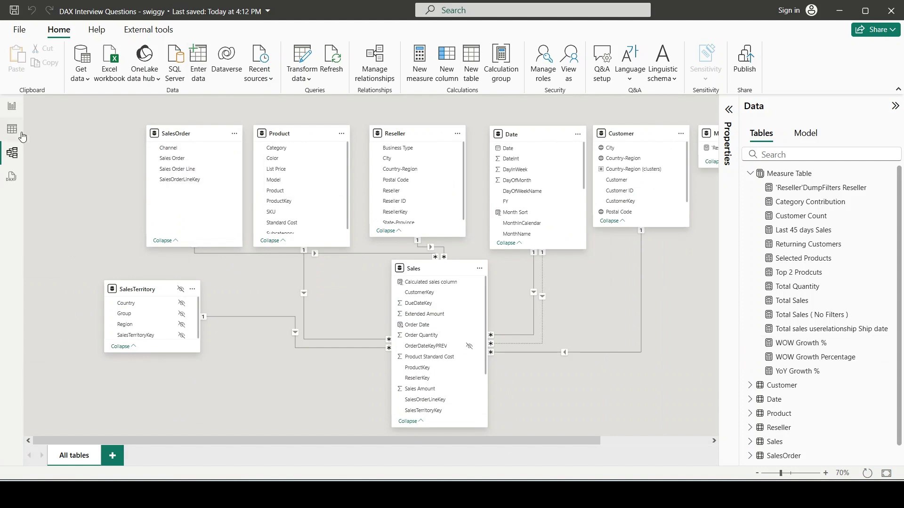
{"action": "left_click", "coordinate": [12, 108]}
Select the week-over-week growth question in the text box, then exit text editing.
{"action": "left_click", "coordinate": [138, 132]}
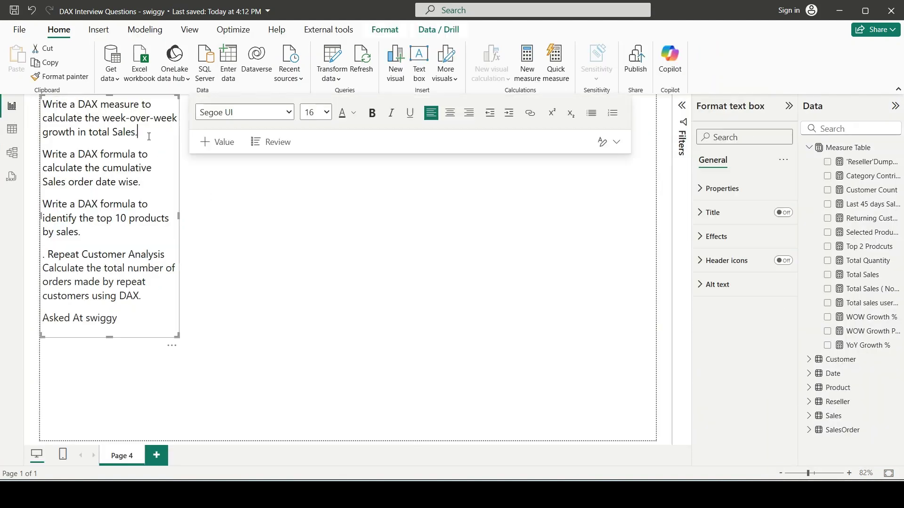
{"action": "left_click_drag", "start_coordinate": [138, 132], "coordinate": [43, 104]}
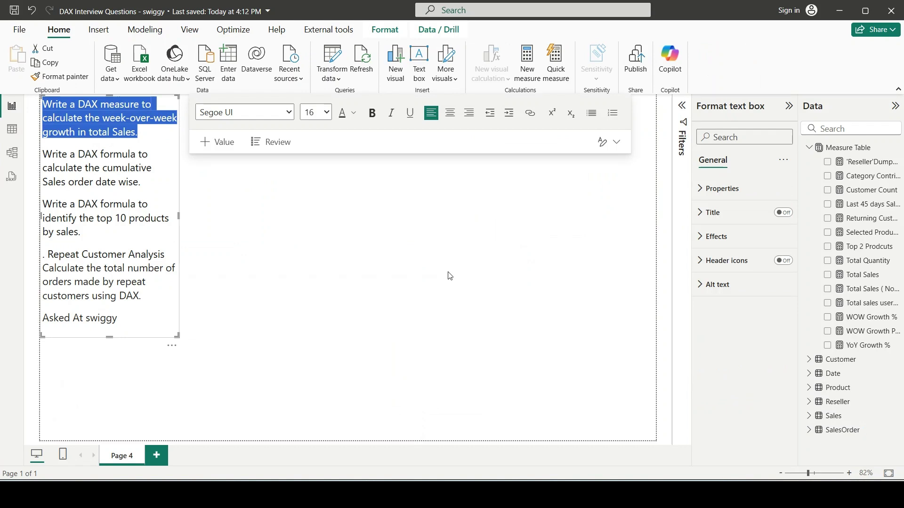
{"action": "left_click", "coordinate": [450, 276]}
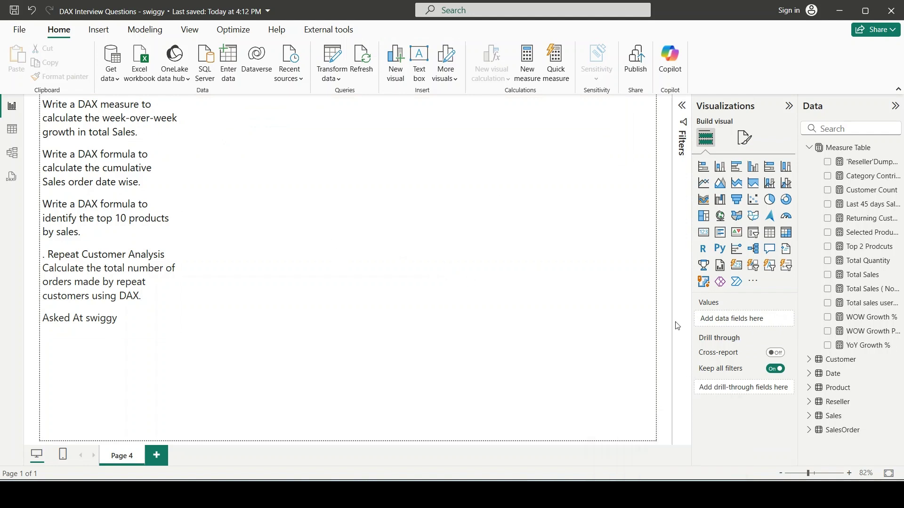
Insert a table visual, move it near the page top, enlarge it, and add the Date Year field.
{"action": "left_click", "coordinate": [770, 232]}
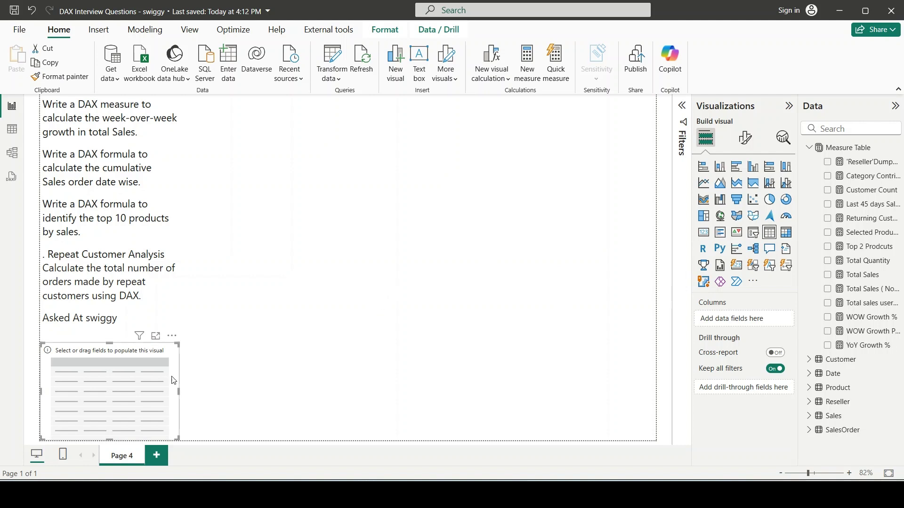
{"action": "left_click_drag", "start_coordinate": [141, 398], "coordinate": [375, 160]}
{"action": "left_click_drag", "start_coordinate": [413, 202], "coordinate": [436, 323]}
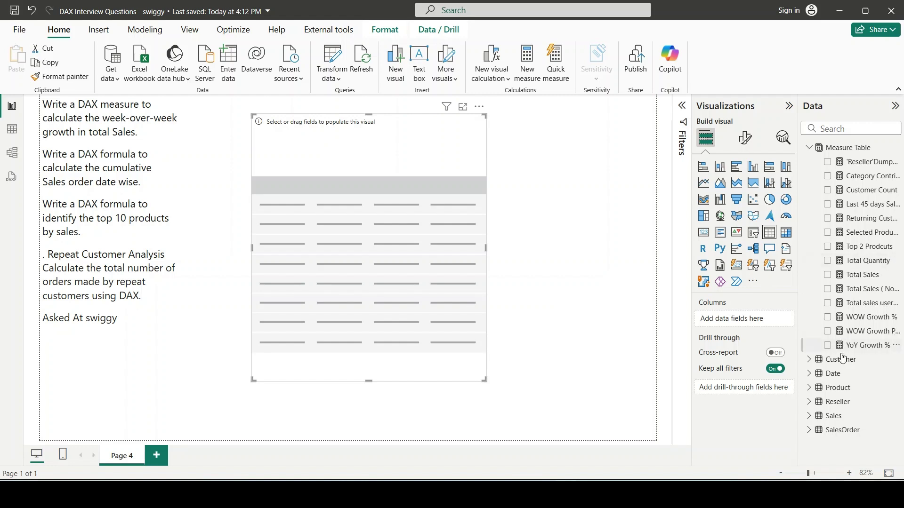
{"action": "left_click", "coordinate": [809, 374]}
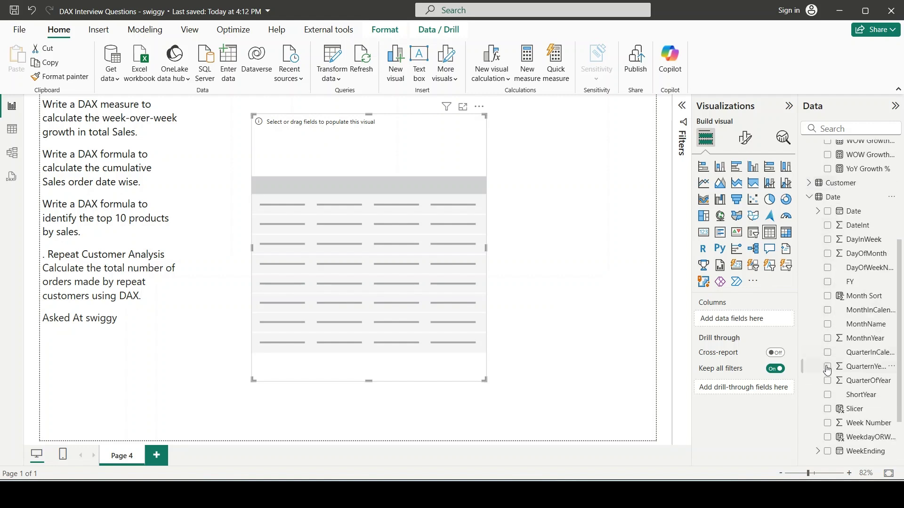
{"action": "scroll", "coordinate": [855, 433], "scroll_direction": "down", "scroll_amount": 3}
{"action": "left_click_drag", "start_coordinate": [853, 398], "coordinate": [381, 220]}
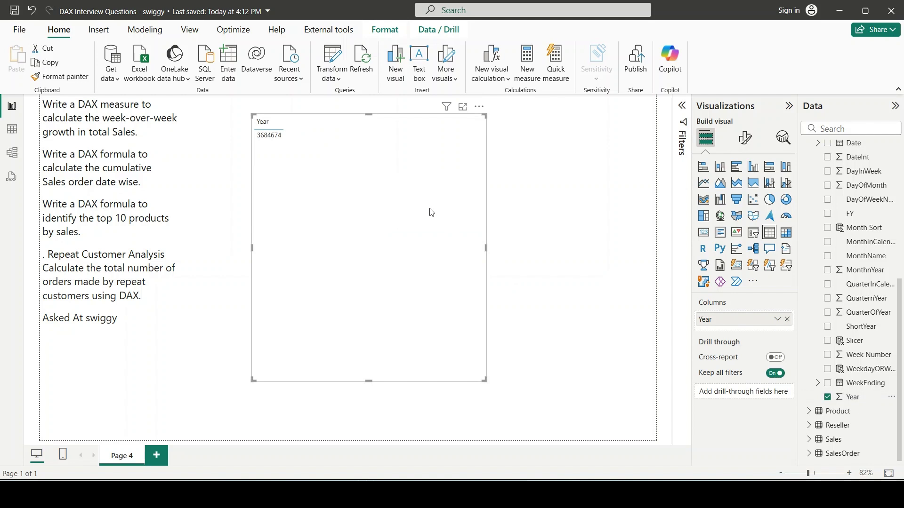
Replace Year with Date[Week Number] set to Don't summarize, listing weeks from 1.
{"action": "right_click", "coordinate": [714, 319]}
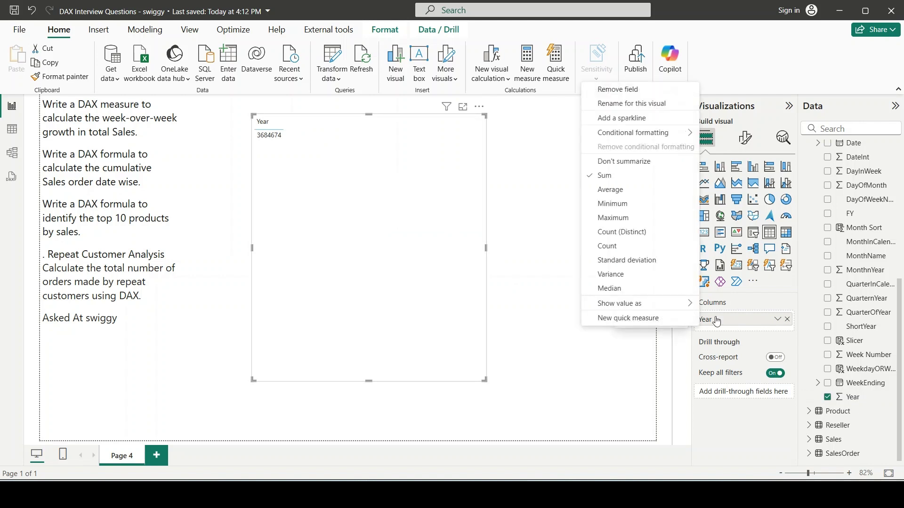
{"action": "left_click", "coordinate": [648, 165]}
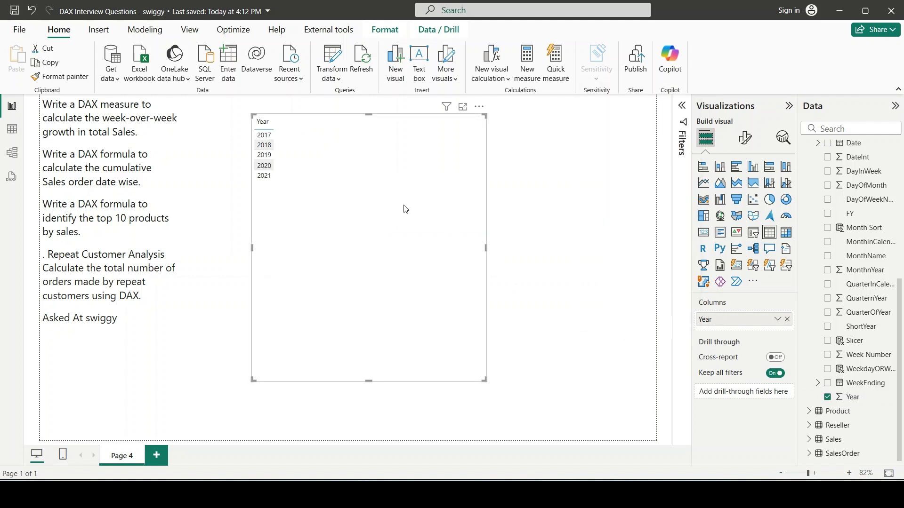
{"action": "left_click", "coordinate": [828, 397]}
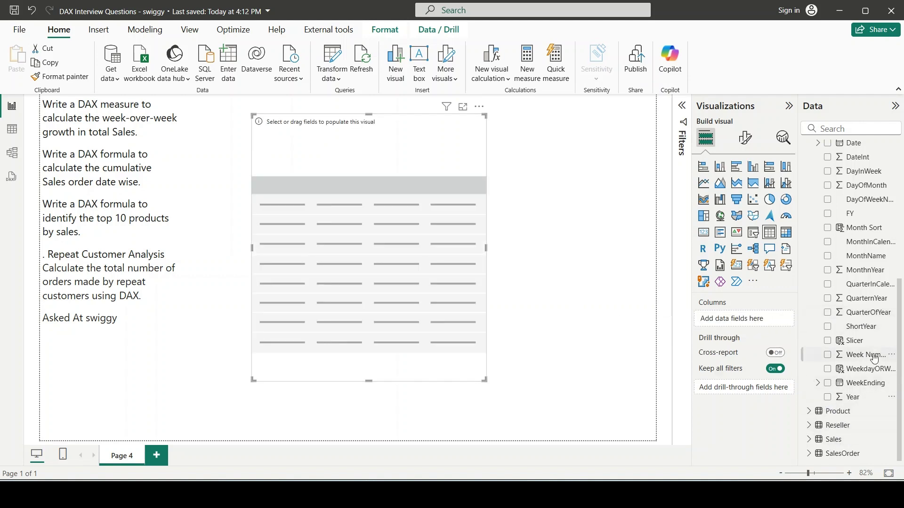
{"action": "left_click_drag", "start_coordinate": [868, 355], "coordinate": [749, 323]}
{"action": "right_click", "coordinate": [749, 323]}
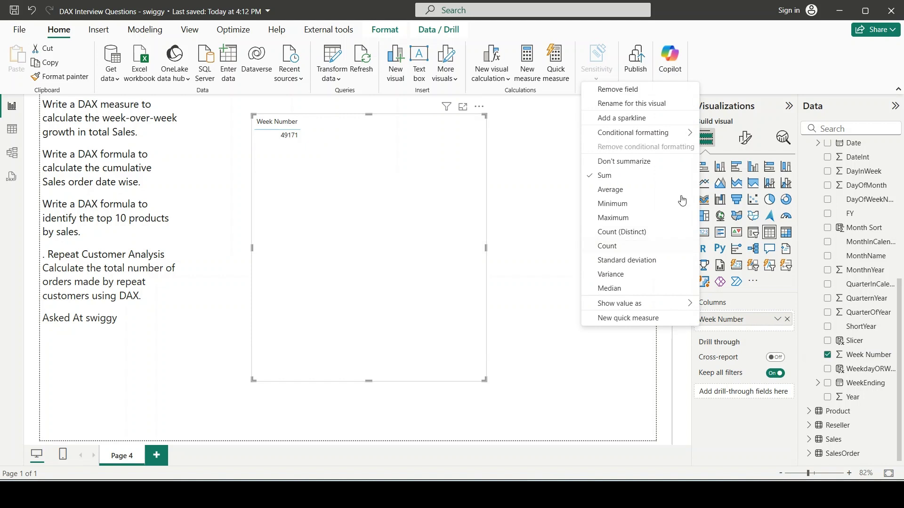
{"action": "left_click", "coordinate": [626, 163]}
{"action": "scroll", "coordinate": [328, 230], "scroll_direction": "down", "scroll_amount": 9}
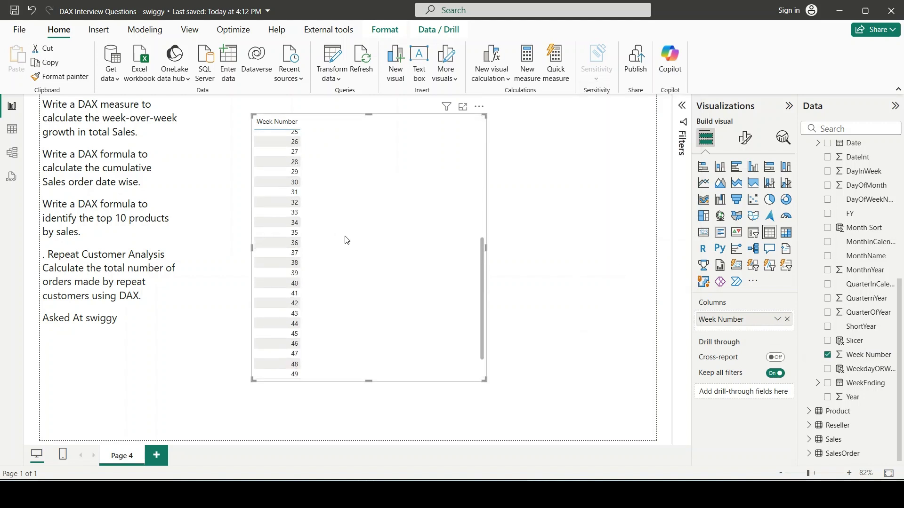
{"action": "scroll", "coordinate": [320, 282], "scroll_direction": "up", "scroll_amount": 9}
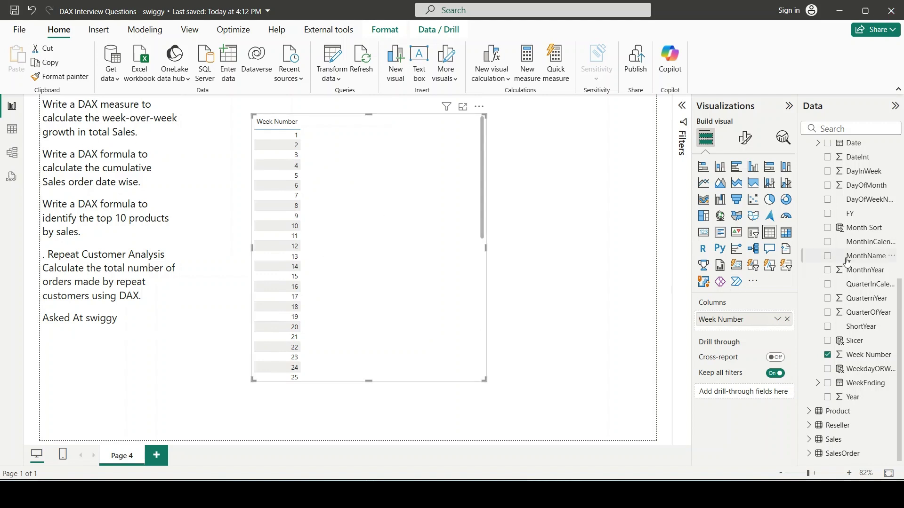
{"action": "scroll", "coordinate": [848, 254], "scroll_direction": "up", "scroll_amount": 3}
{"action": "scroll", "coordinate": [855, 230], "scroll_direction": "up", "scroll_amount": 5}
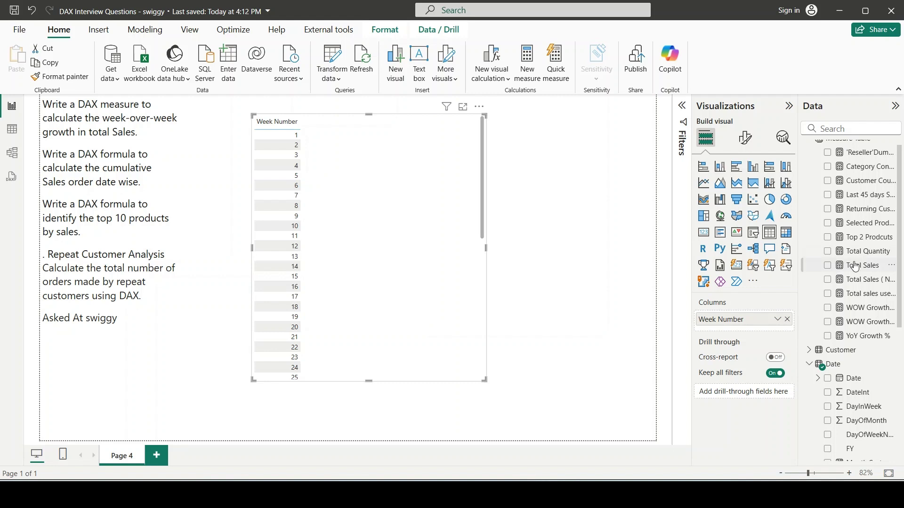
{"action": "left_click", "coordinate": [862, 265]}
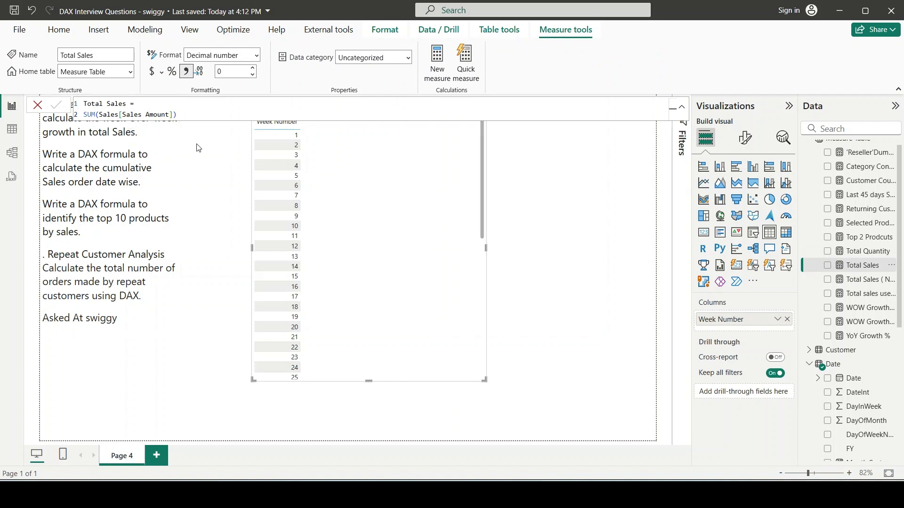
Add Total Sales beside Week Number and stretch the table taller to show weeks 1–26.
{"action": "left_click_drag", "start_coordinate": [863, 265], "coordinate": [432, 264]}
{"action": "left_click", "coordinate": [533, 273]}
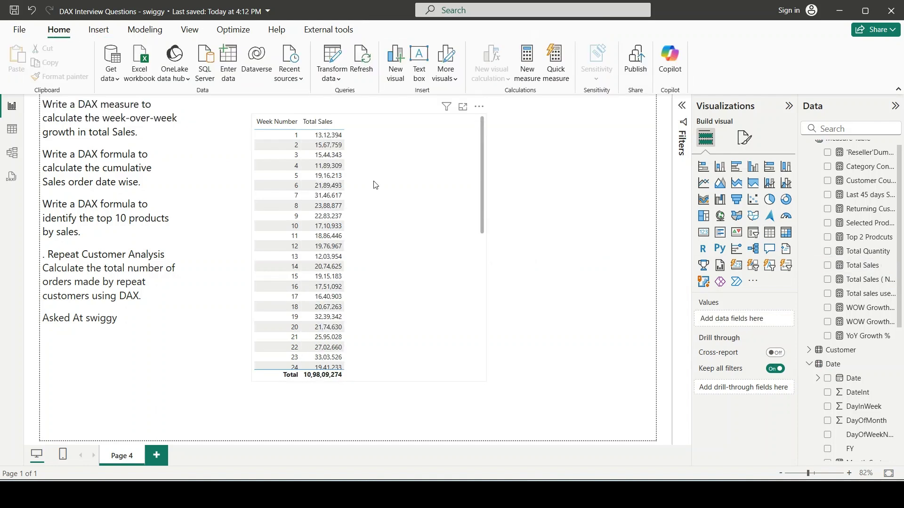
{"action": "left_click", "coordinate": [395, 188]}
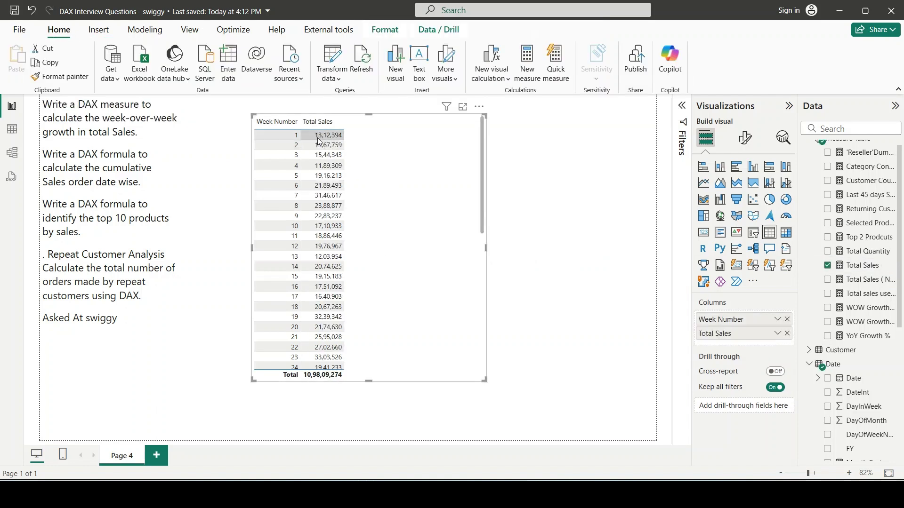
{"action": "scroll", "coordinate": [328, 295], "scroll_direction": "down", "scroll_amount": 5}
{"action": "scroll", "coordinate": [394, 273], "scroll_direction": "up", "scroll_amount": 5}
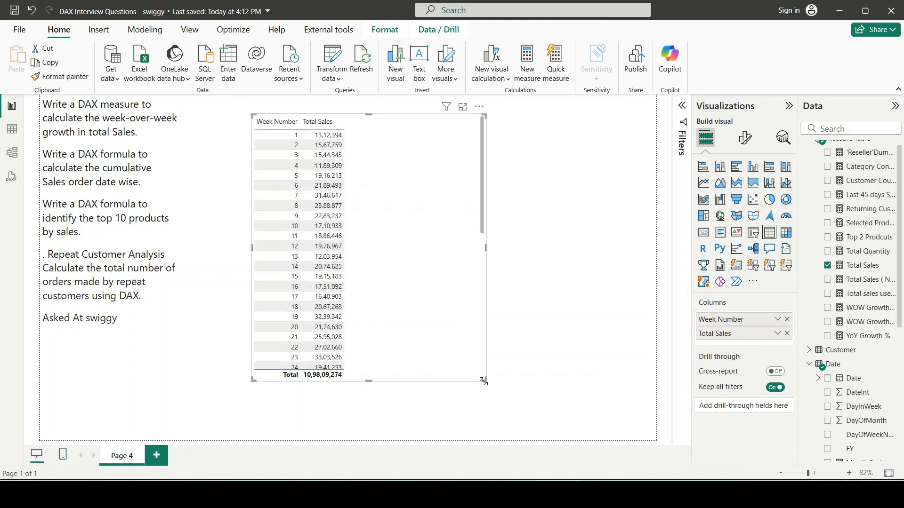
{"action": "left_click_drag", "start_coordinate": [484, 379], "coordinate": [490, 406]}
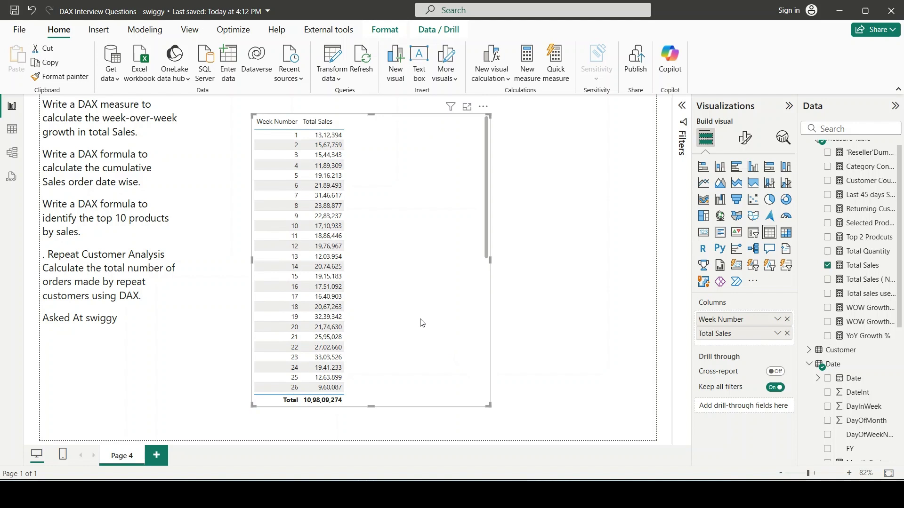
{"action": "scroll", "coordinate": [849, 188], "scroll_direction": "up", "scroll_amount": 1}
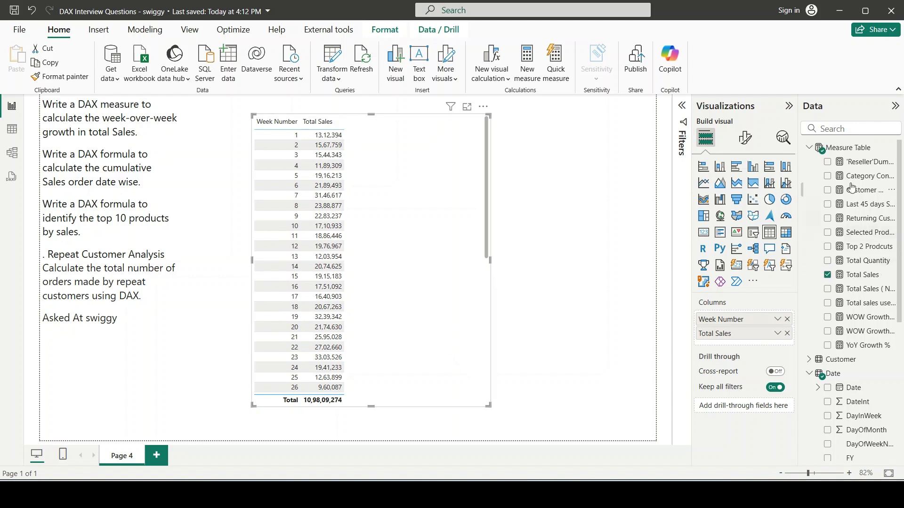
Create a Growth % WOW measure in Measure Table and begin the CurrentWeekSales variable line.
{"action": "right_click", "coordinate": [844, 153]}
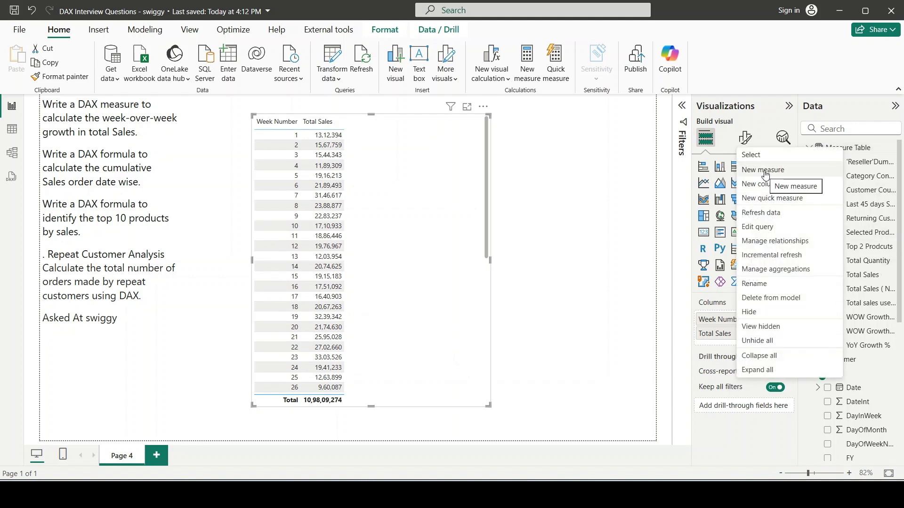
{"action": "left_click", "coordinate": [766, 175]}
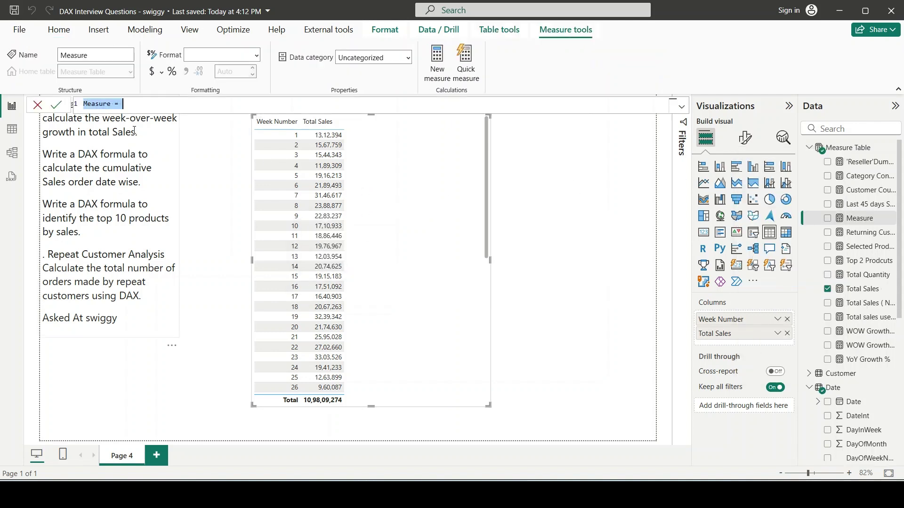
{"action": "type", "text": "Growt"}
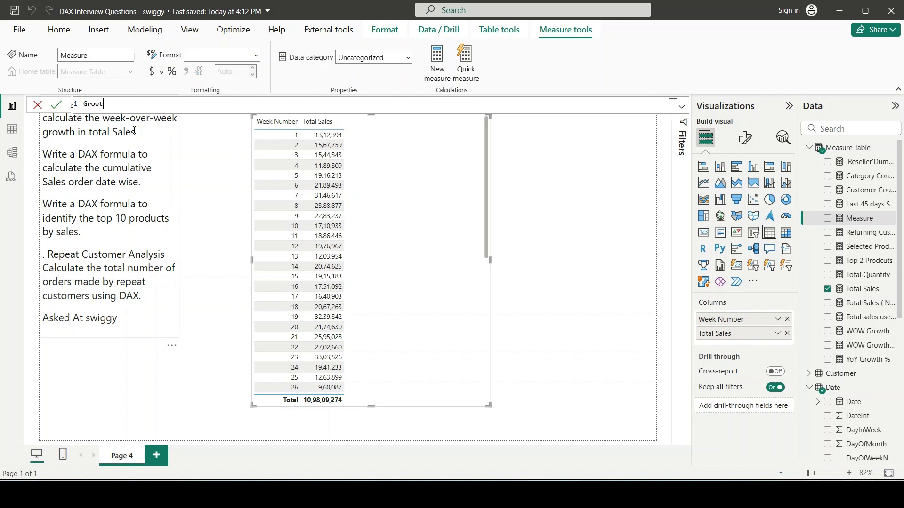
{"action": "type", "text": "h % WOW ="}
{"action": "key", "text": "shift+Return"}
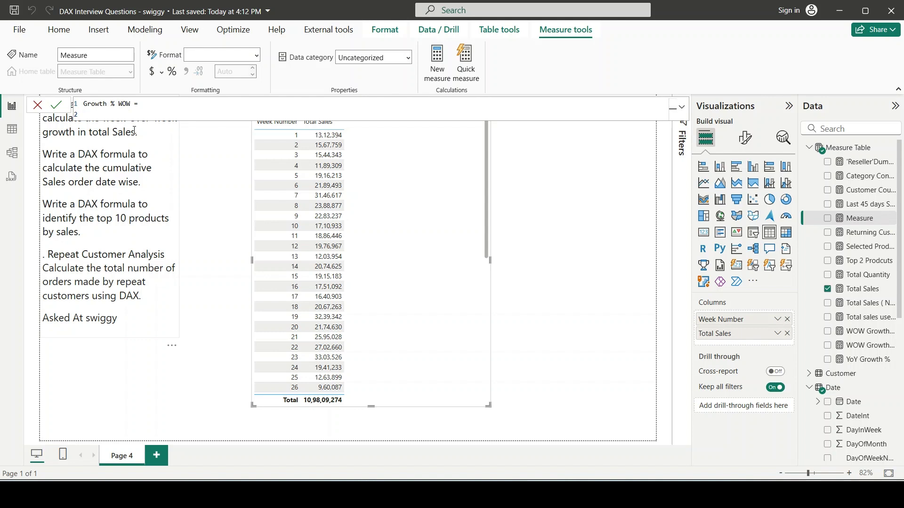
{"action": "type", "text": "ba"}
{"action": "key", "text": "BackSpace"}
{"action": "key", "text": "BackSpace"}
{"action": "type", "text": "Var CurrentWeekSales = Tota"}
{"action": "key", "text": "Return"}
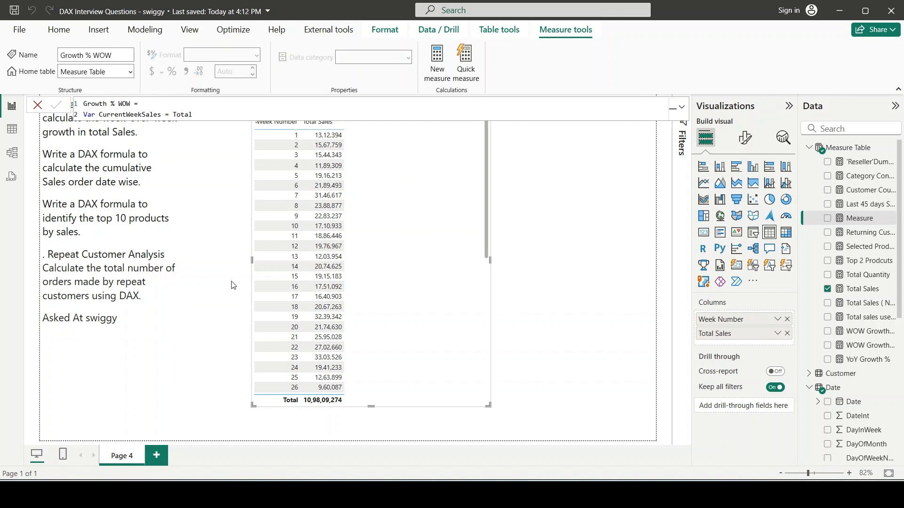
Complete CurrentWeekSales = [Total Sales] and add RETURN CurrentWeekSales in the expanded editor.
{"action": "left_click", "coordinate": [207, 114]}
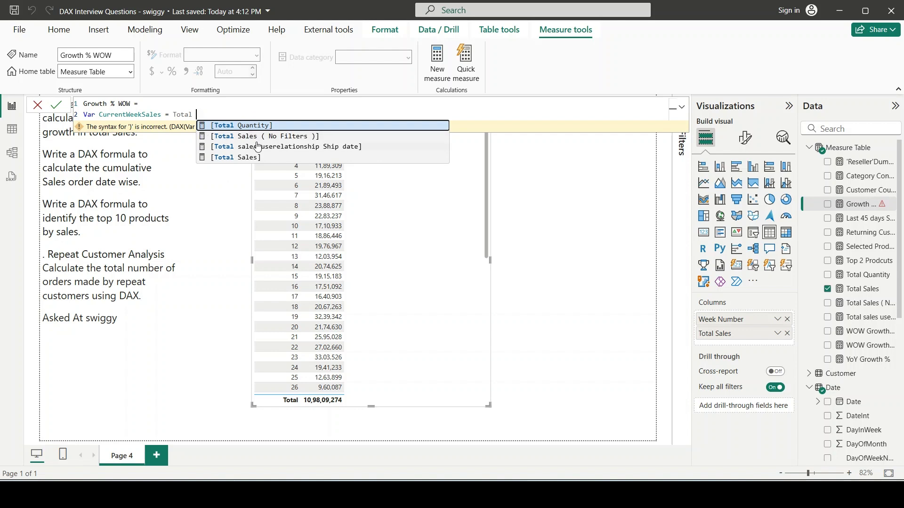
{"action": "left_click", "coordinate": [250, 157]}
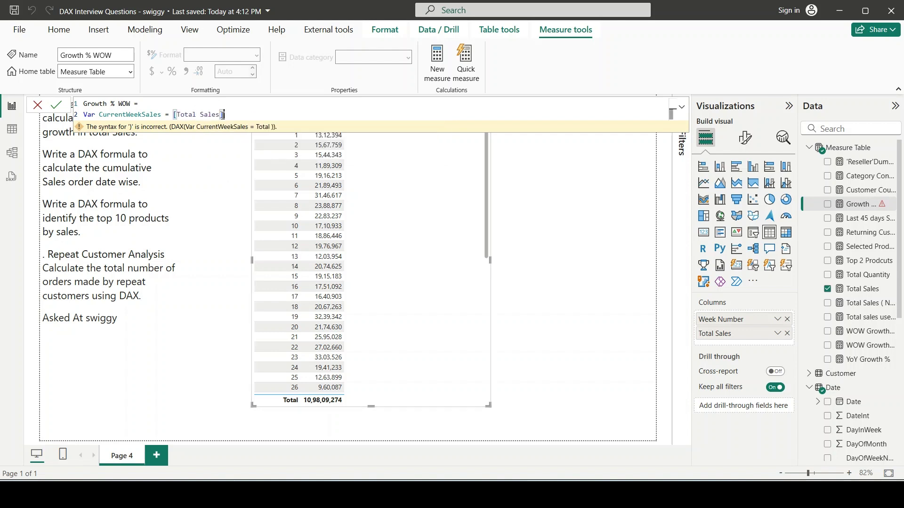
{"action": "left_click", "coordinate": [682, 107]}
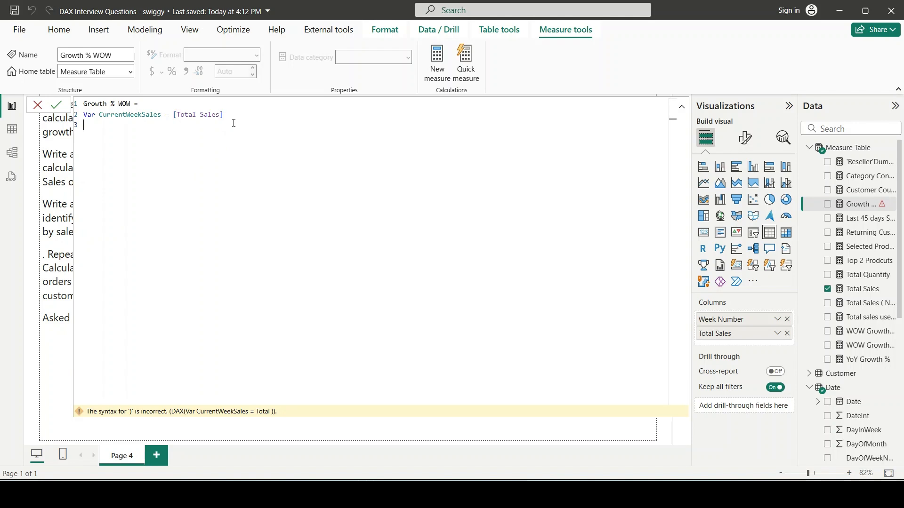
{"action": "key", "text": "shift+Return"}
{"action": "type", "text": "RETURN Cur"}
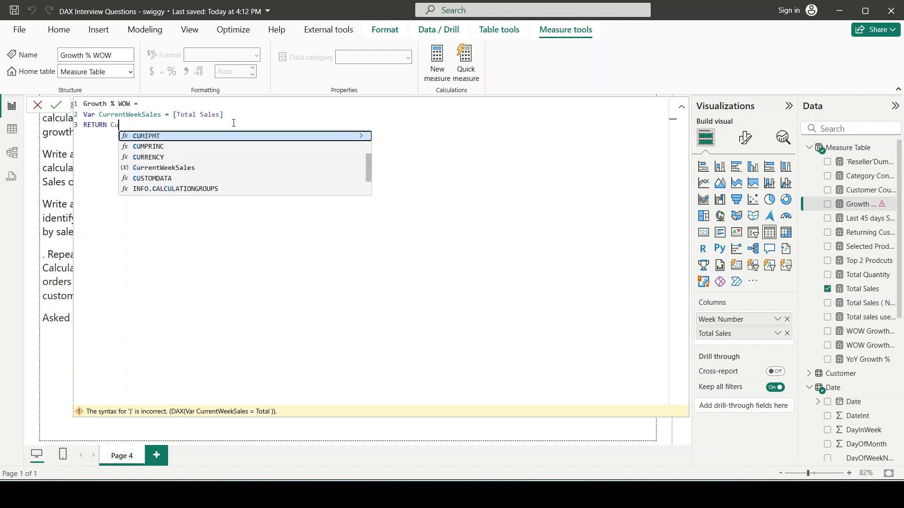
{"action": "left_click", "coordinate": [205, 147]}
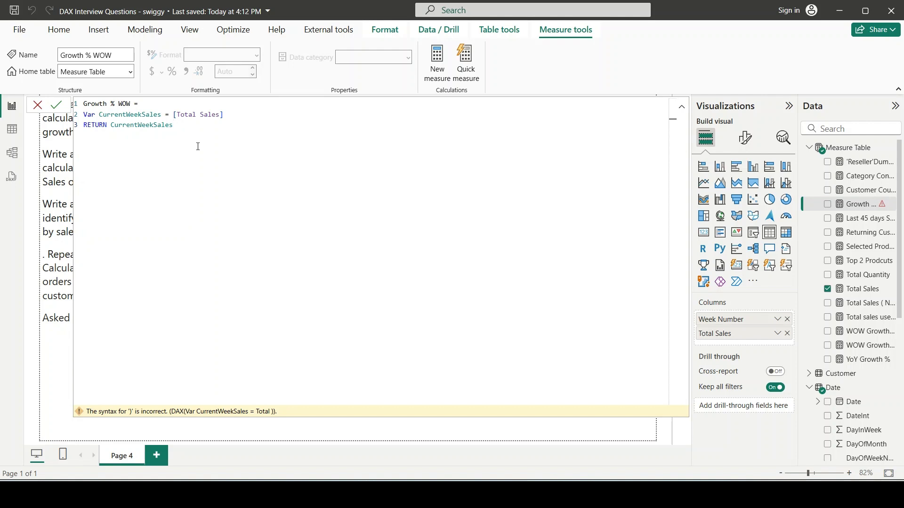
Commit Growth % WOW, add it as a table column, and format it with 0 decimal places.
{"action": "key", "text": "Return"}
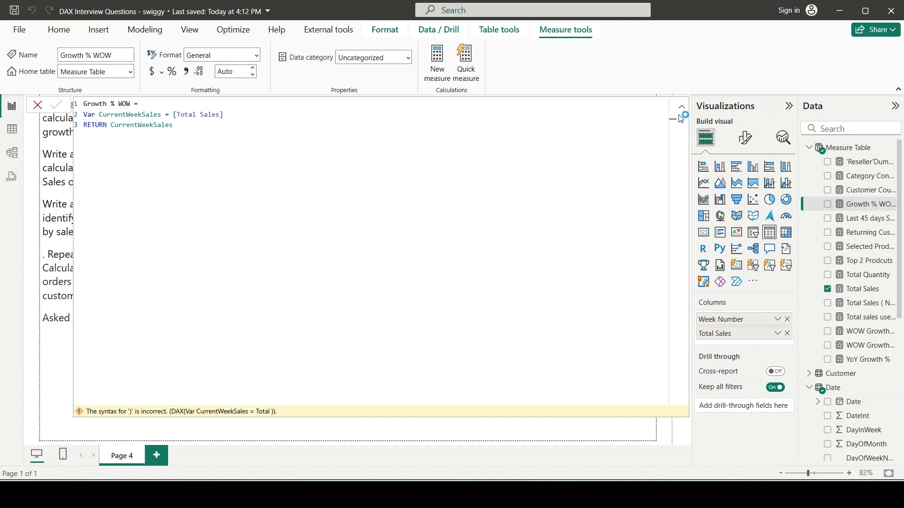
{"action": "left_click", "coordinate": [682, 111]}
{"action": "left_click_drag", "start_coordinate": [866, 203], "coordinate": [427, 259]}
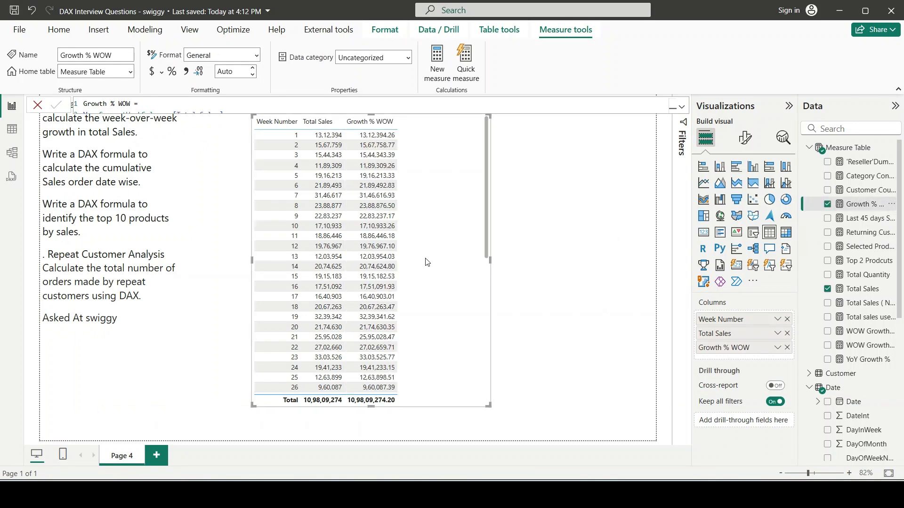
{"action": "left_click", "coordinate": [253, 74]}
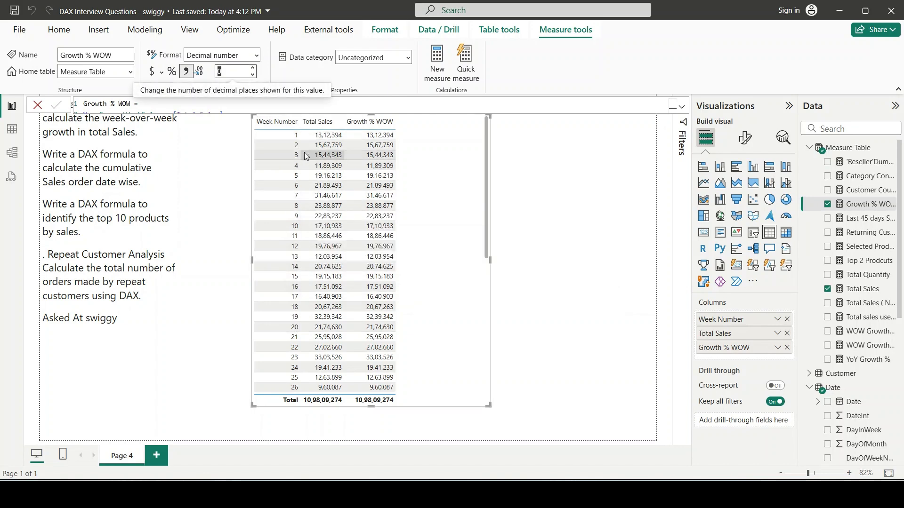
{"action": "scroll", "coordinate": [337, 226], "scroll_direction": "down", "scroll_amount": 8}
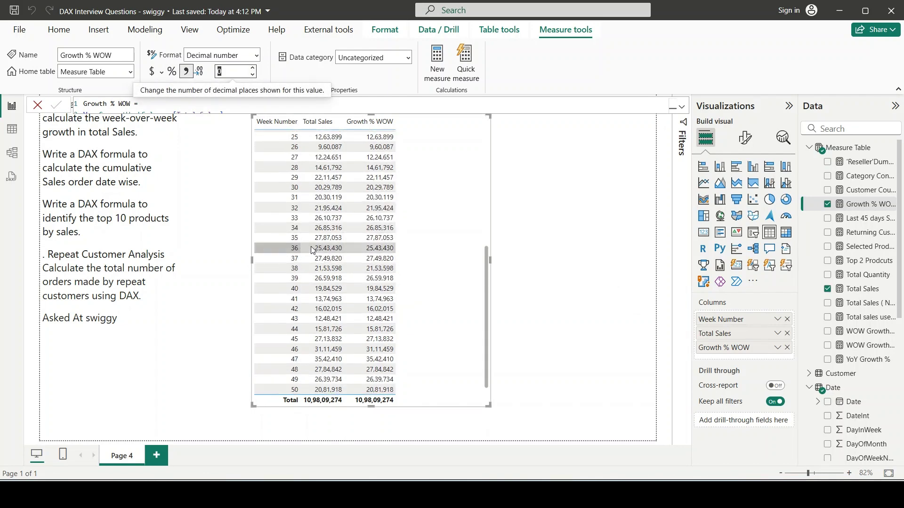
{"action": "scroll", "coordinate": [340, 239], "scroll_direction": "up", "scroll_amount": 8}
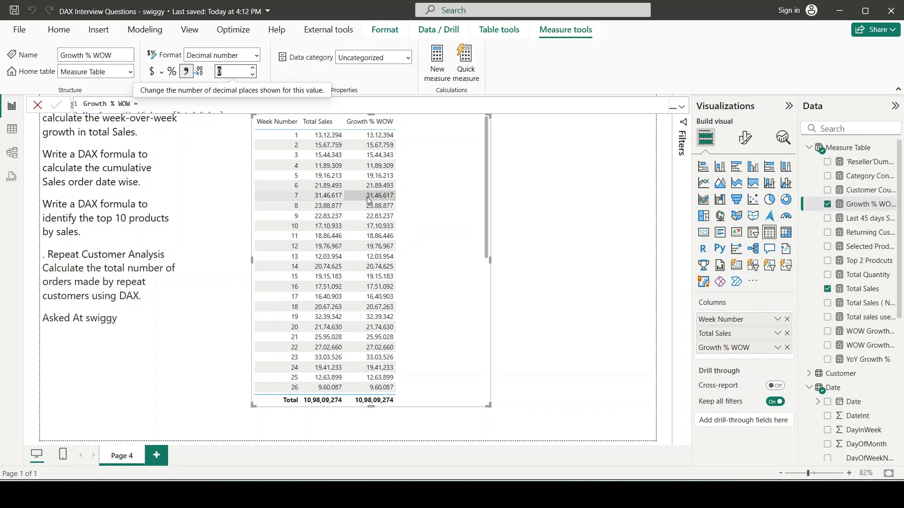
{"action": "left_click", "coordinate": [821, 206]}
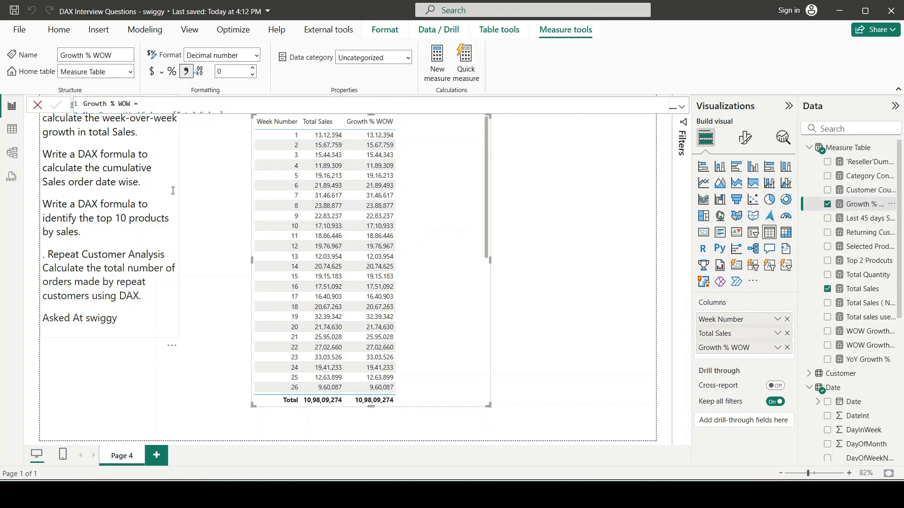
{"action": "left_click", "coordinate": [682, 107]}
Replace the return line with a PrevWeekSales variable starting CALCULATE( [Total Sales],.
{"action": "left_click_drag", "start_coordinate": [174, 124], "coordinate": [67, 124]}
{"action": "type", "text": "VAR"}
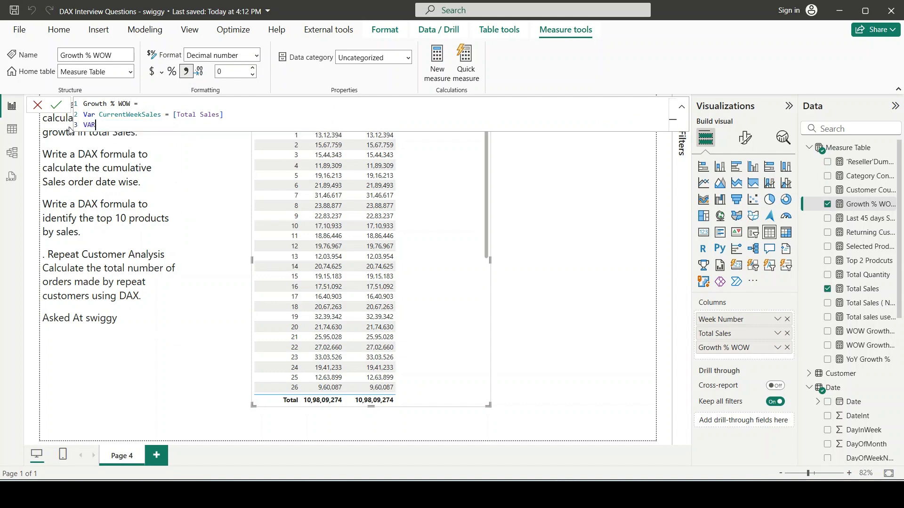
{"action": "type", "text": " Prev"}
{"action": "type", "text": "Weel"}
{"action": "type", "text": "Sales ="}
{"action": "key", "text": "Return"}
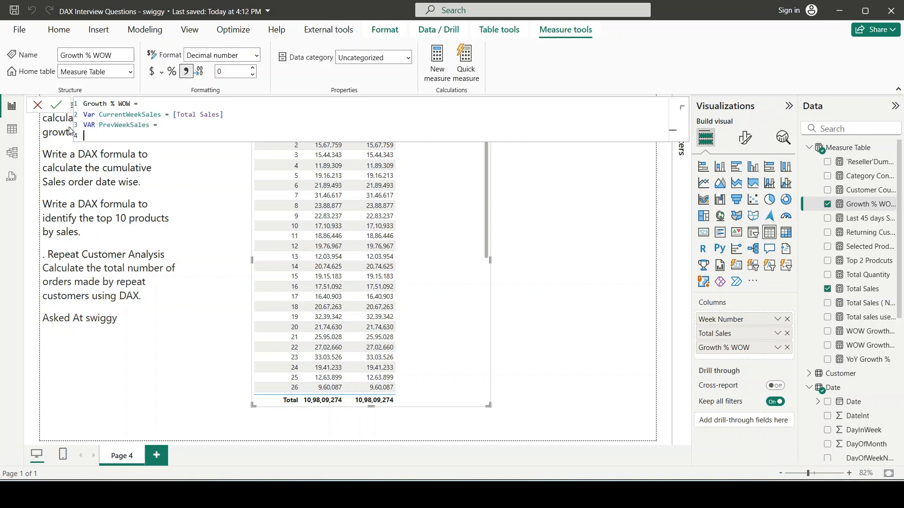
{"action": "type", "text": "calc"}
{"action": "key", "text": "Tab"}
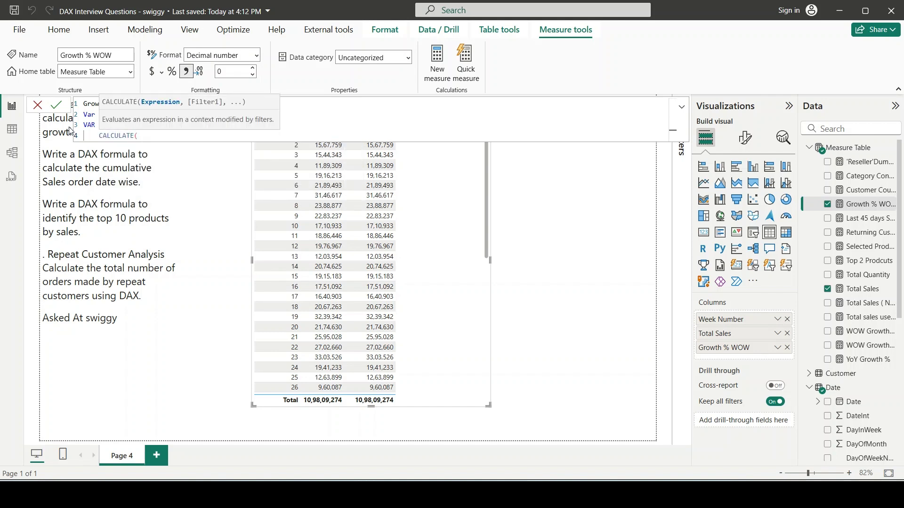
{"action": "key", "text": "shift+Return"}
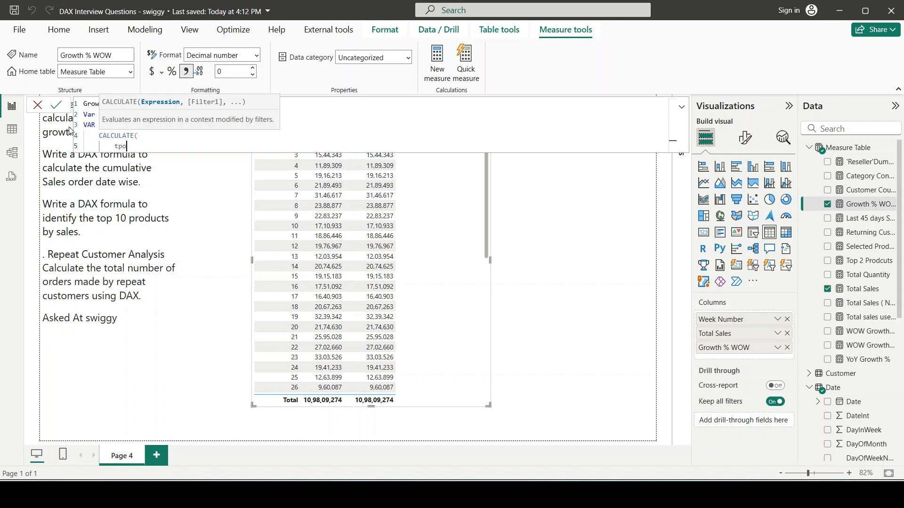
{"action": "type", "text": "tota"}
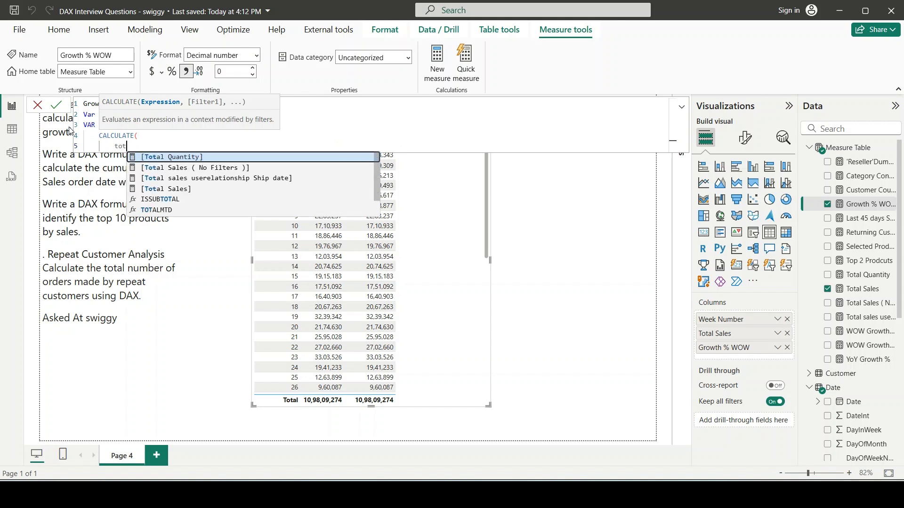
{"action": "left_click", "coordinate": [193, 189]}
{"action": "type", "text": ","}
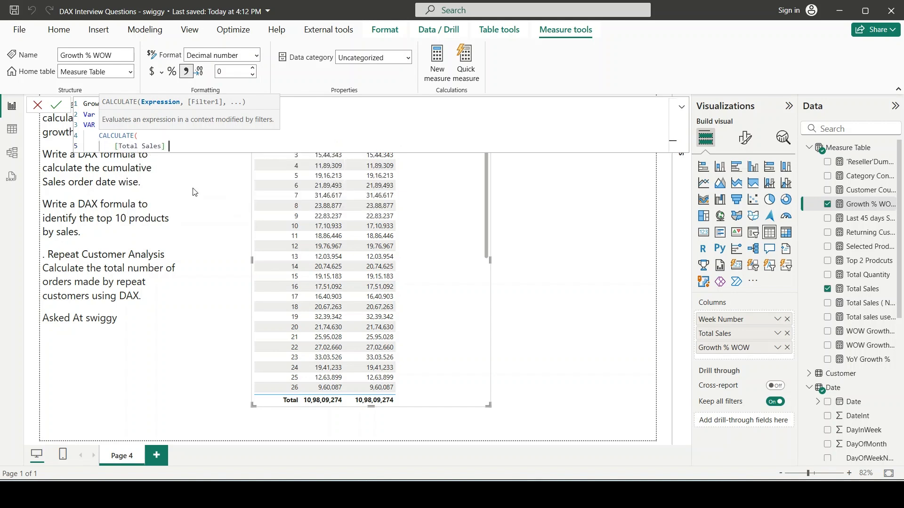
Filter on 'Date'[Week Number] = MAX('Date'[Week Number]) - 1, return PrevWeekSales, and commit the measure.
{"action": "key", "text": "shift+Return"}
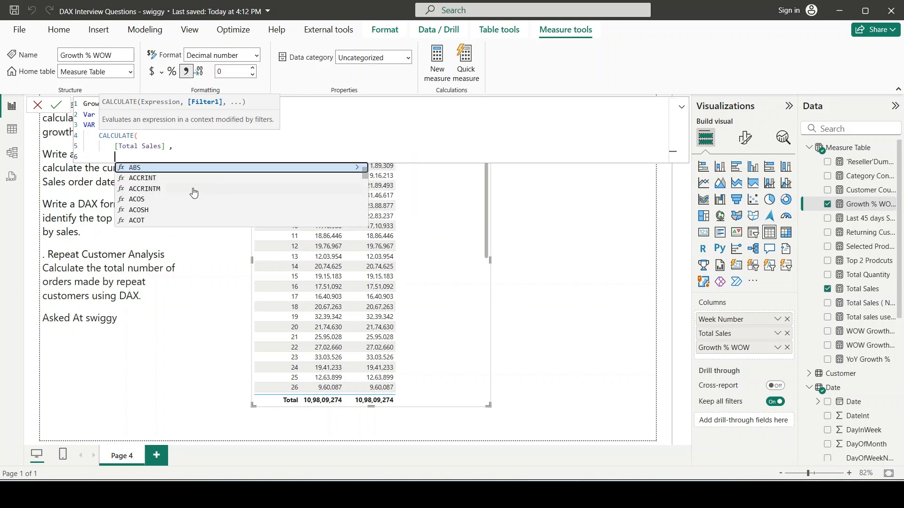
{"action": "type", "text": "we"}
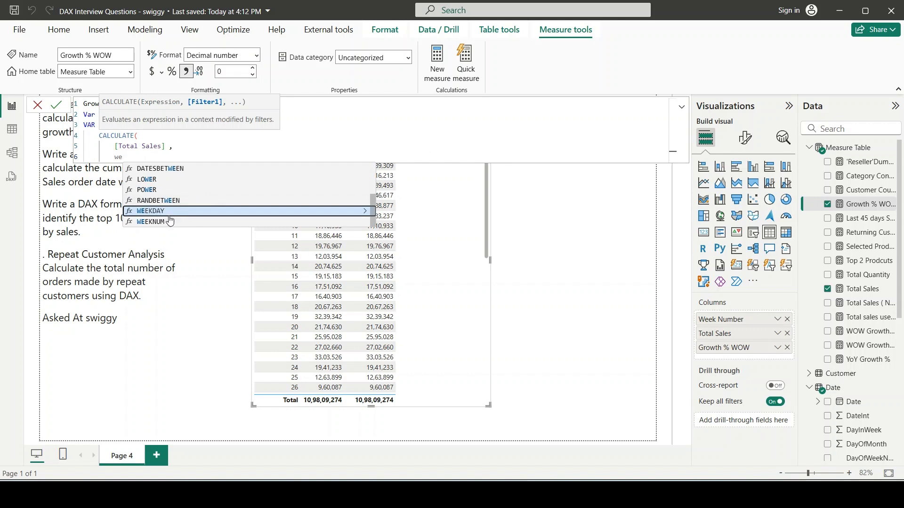
{"action": "scroll", "coordinate": [178, 180], "scroll_direction": "up", "scroll_amount": 3}
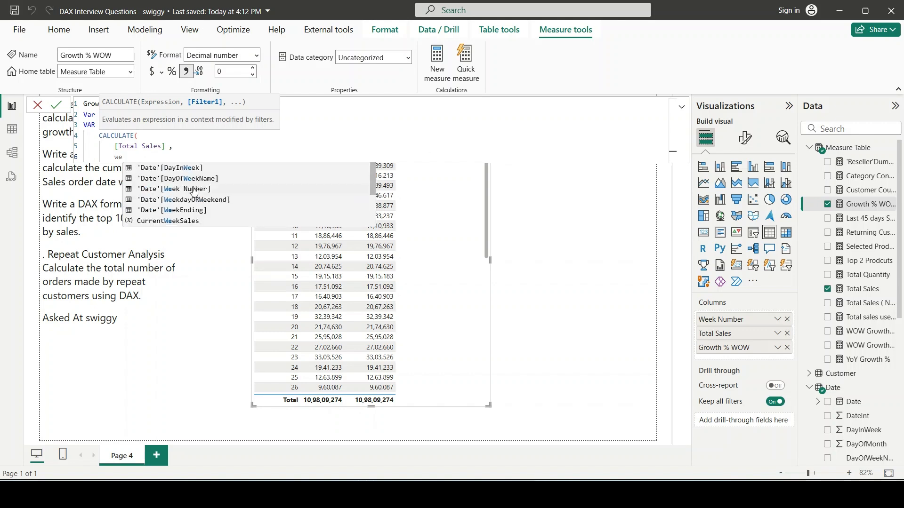
{"action": "left_click", "coordinate": [178, 188]}
{"action": "type", "text": "= "}
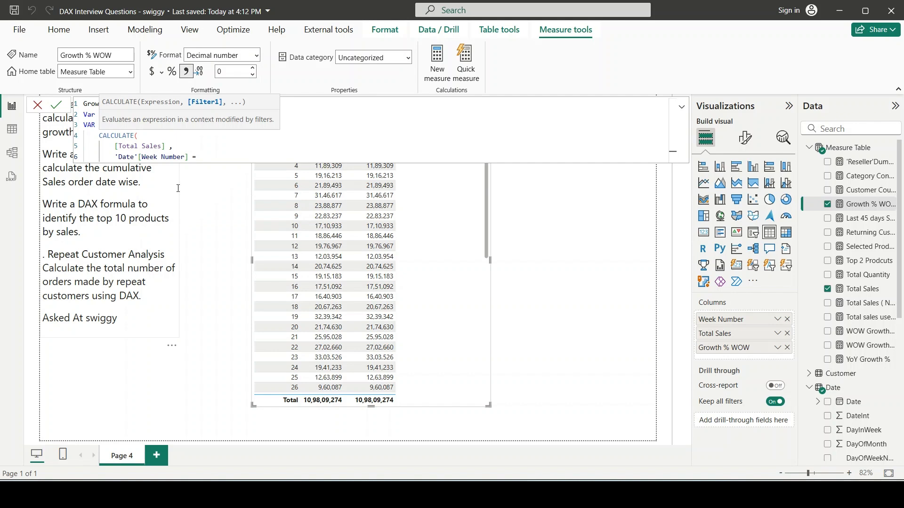
{"action": "type", "text": "MAX( w"}
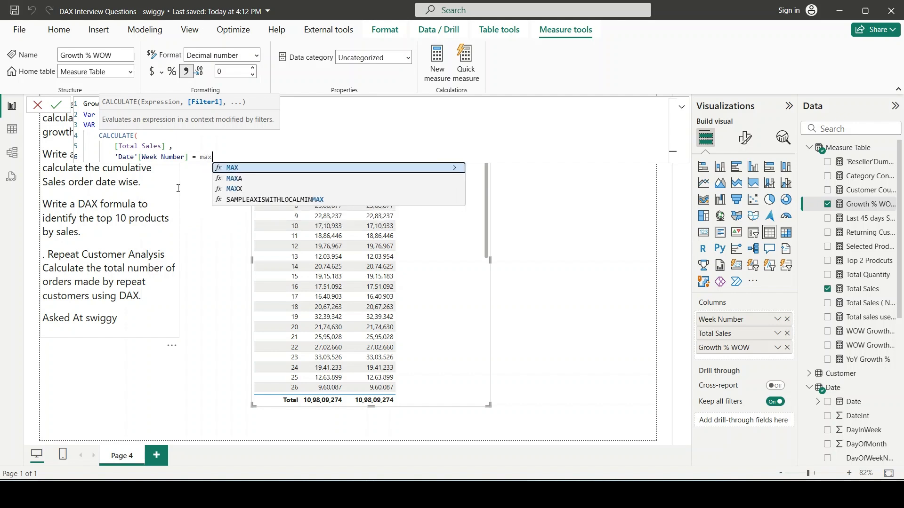
{"action": "type", "text": "ee"}
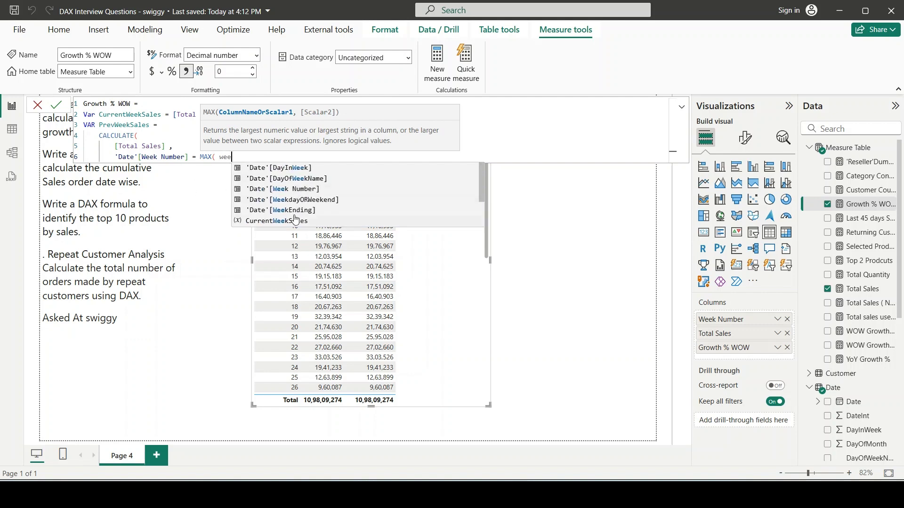
{"action": "left_click", "coordinate": [304, 190]}
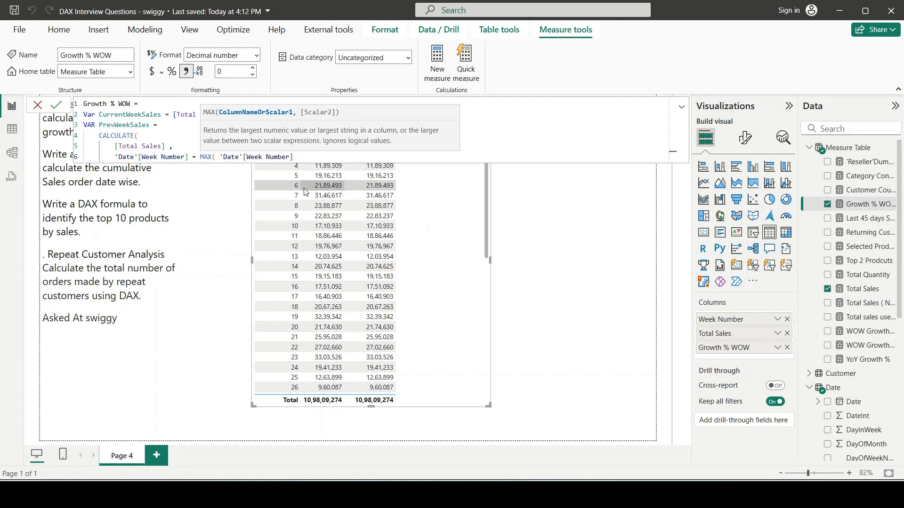
{"action": "type", "text": ")"}
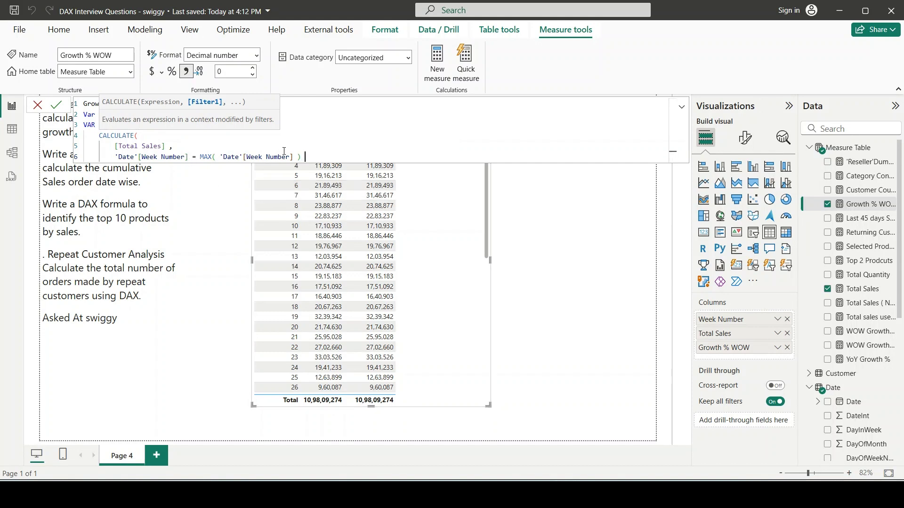
{"action": "type", "text": " - 1"}
{"action": "key", "text": "Return"}
{"action": "type", "text": ")"}
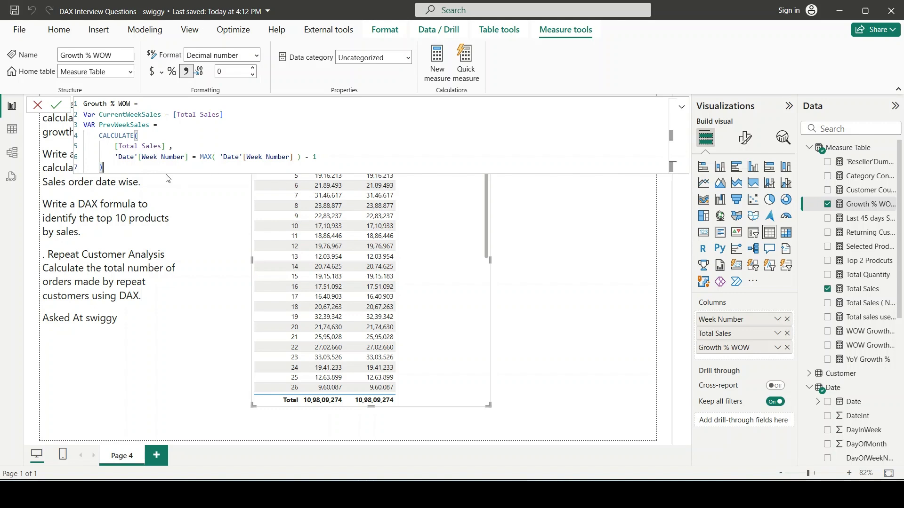
{"action": "key", "text": "shift+Return"}
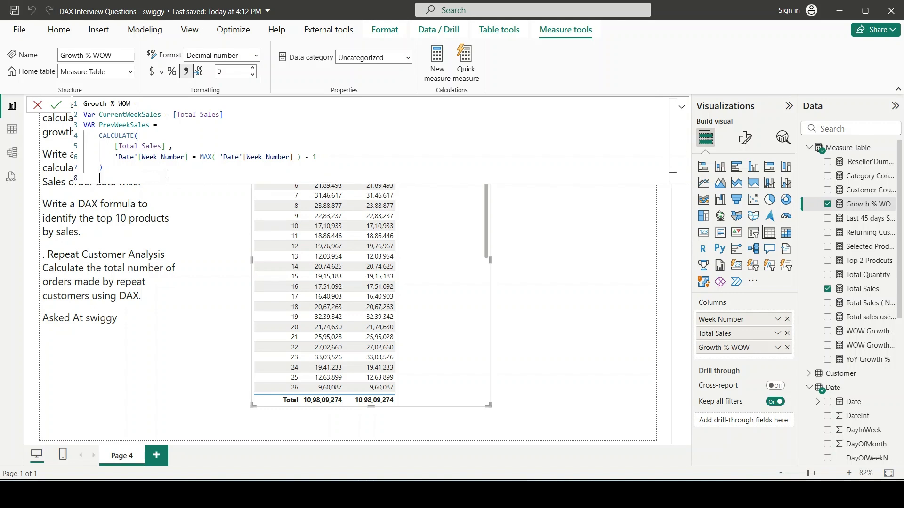
{"action": "type", "text": "RETURN prev"}
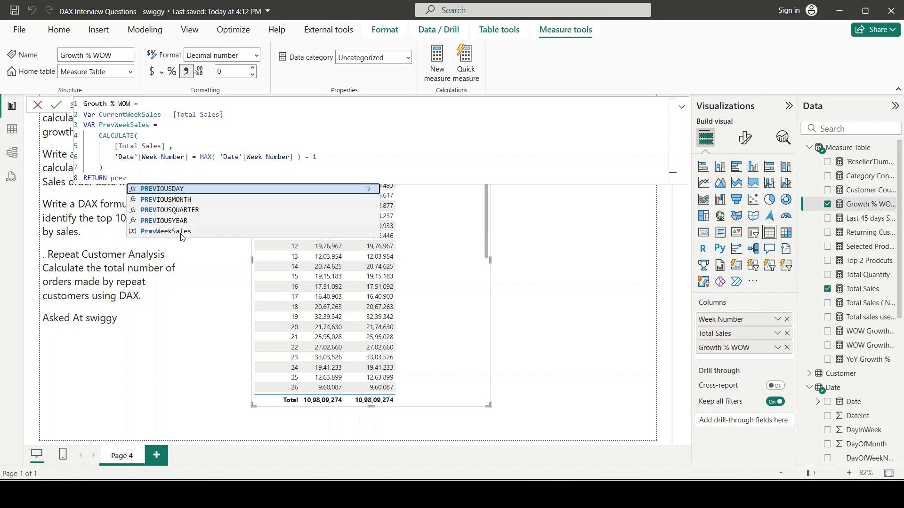
{"action": "left_click", "coordinate": [183, 234]}
{"action": "key", "text": "Return"}
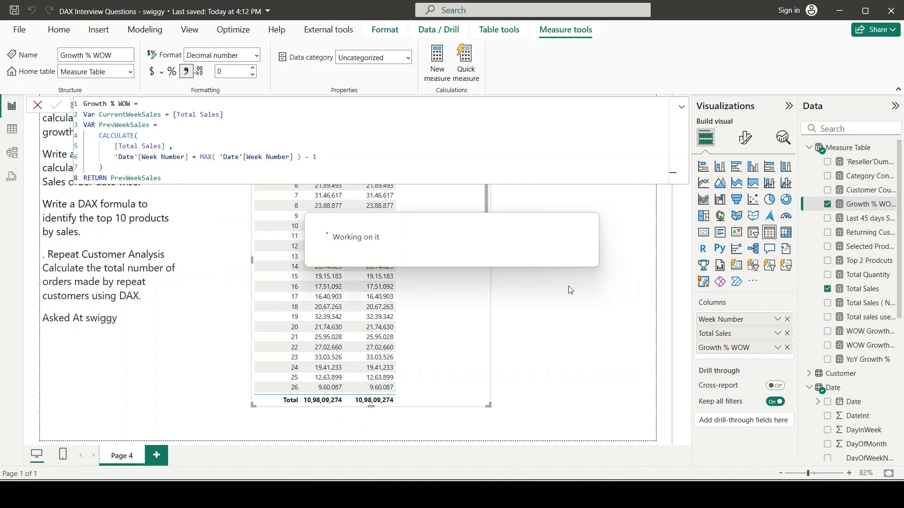
{"action": "left_click", "coordinate": [681, 106]}
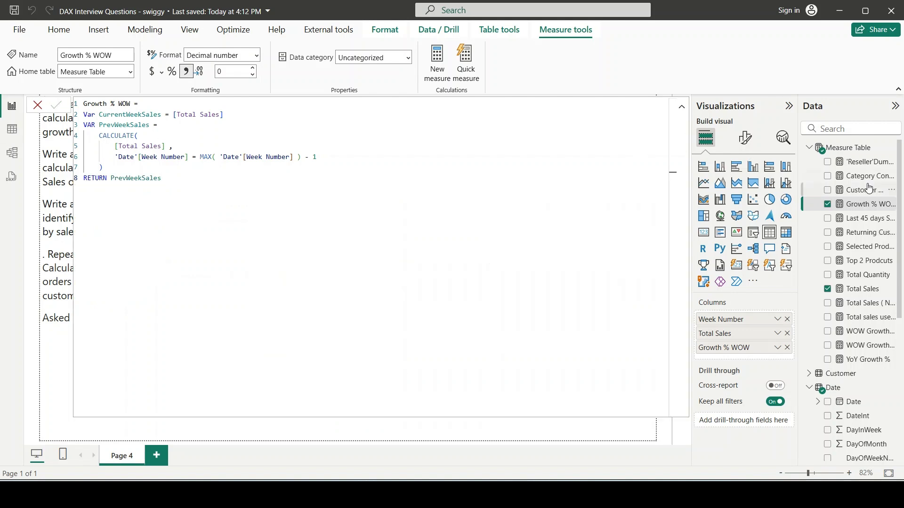
Re-add Growth % WOW to the table, remove the duplicate column, and reopen its formula.
{"action": "left_click", "coordinate": [38, 104]}
{"action": "left_click_drag", "start_coordinate": [862, 204], "coordinate": [452, 261]}
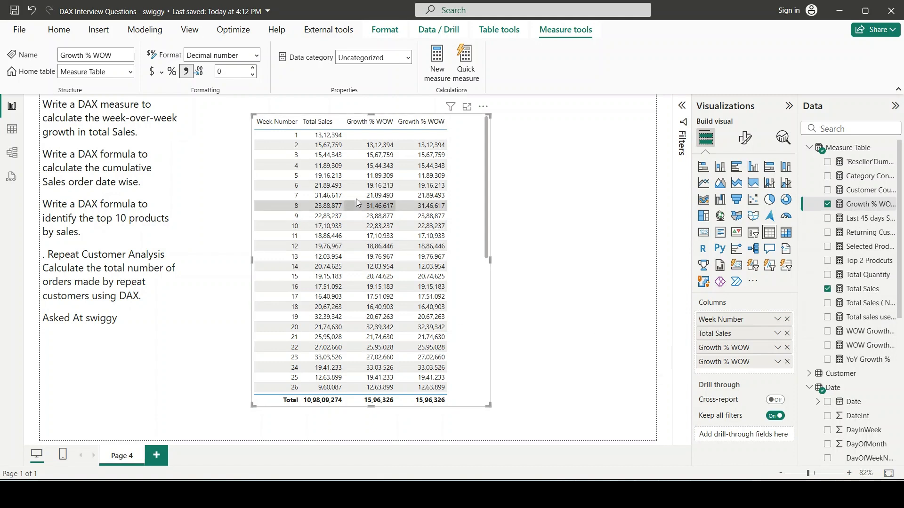
{"action": "left_click", "coordinate": [787, 361]}
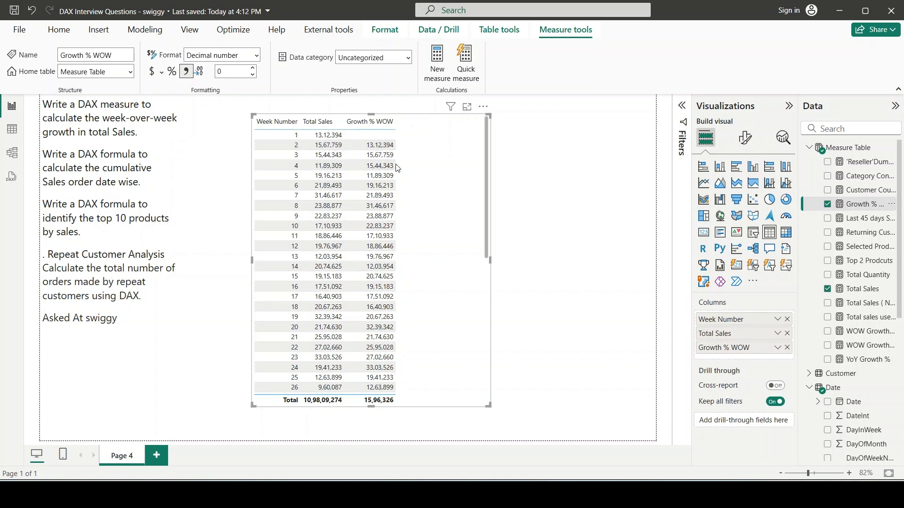
{"action": "scroll", "coordinate": [362, 274], "scroll_direction": "down", "scroll_amount": 8}
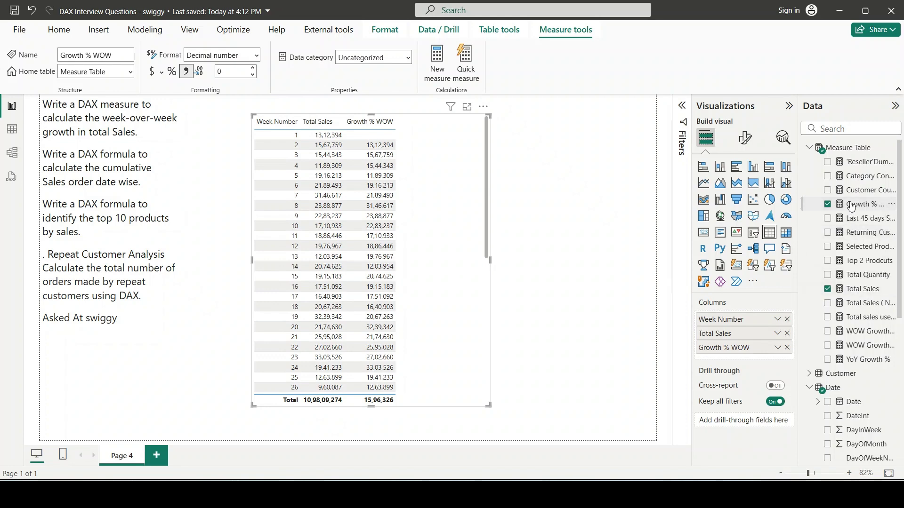
{"action": "scroll", "coordinate": [484, 277], "scroll_direction": "down", "scroll_amount": 5}
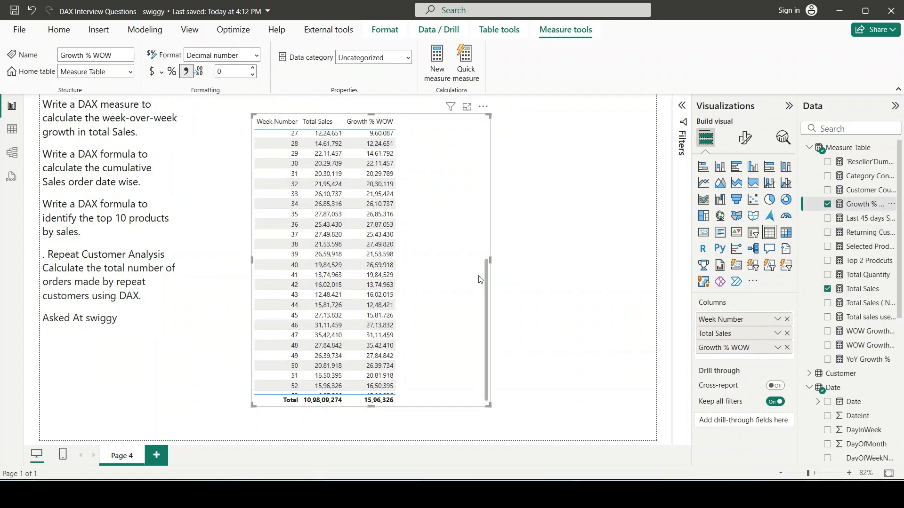
{"action": "scroll", "coordinate": [451, 311], "scroll_direction": "up", "scroll_amount": 5}
{"action": "left_click", "coordinate": [551, 286]}
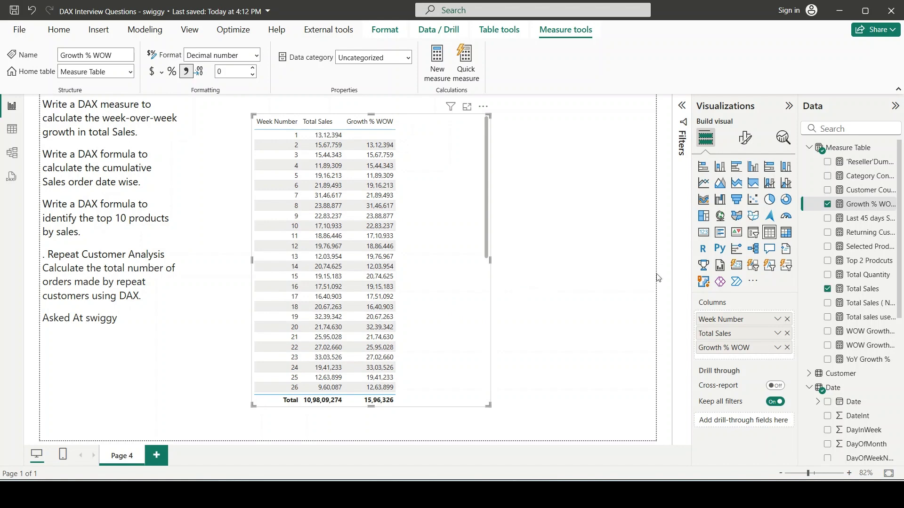
{"action": "left_click", "coordinate": [865, 208]}
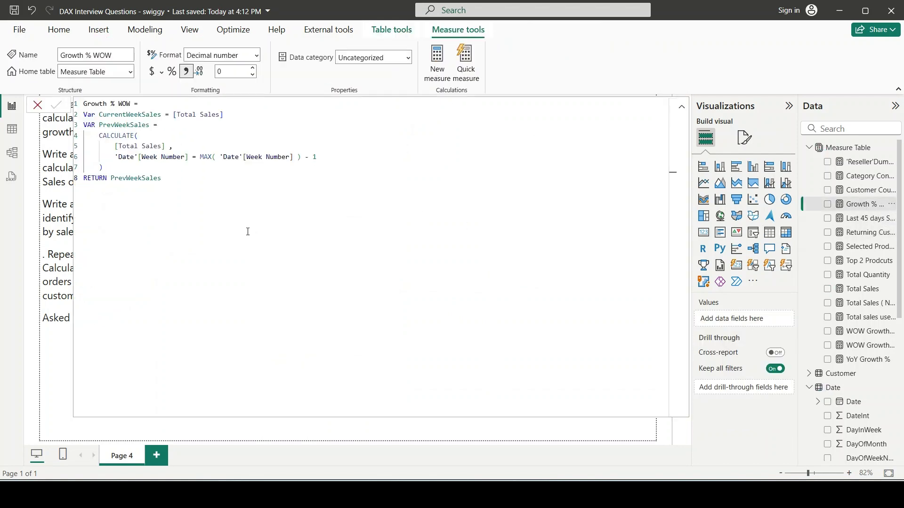
Replace the returned PrevWeekSales with DIVIDE( CurrentWeekSales - PrevWeekSales, PrevWeekSales ) using autocomplete.
{"action": "left_click_drag", "start_coordinate": [162, 178], "coordinate": [112, 178]}
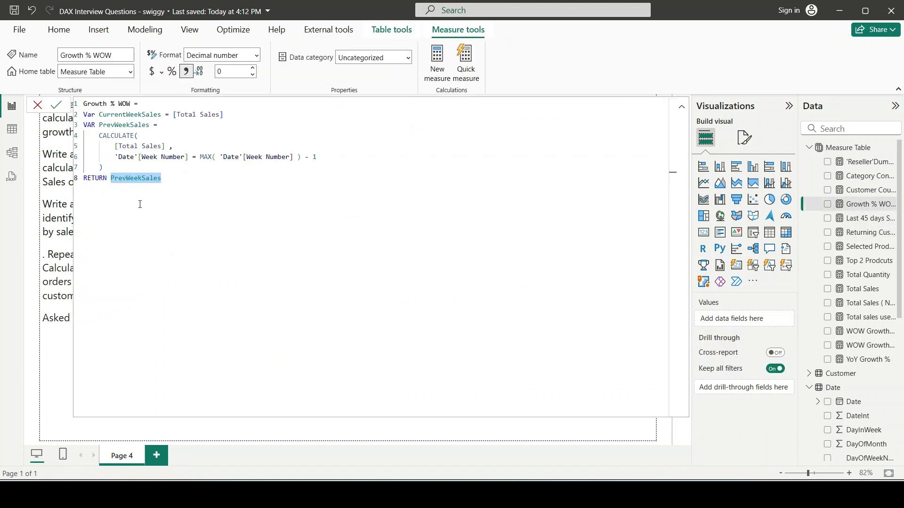
{"action": "key", "text": "Return"}
{"action": "type", "text": "div"}
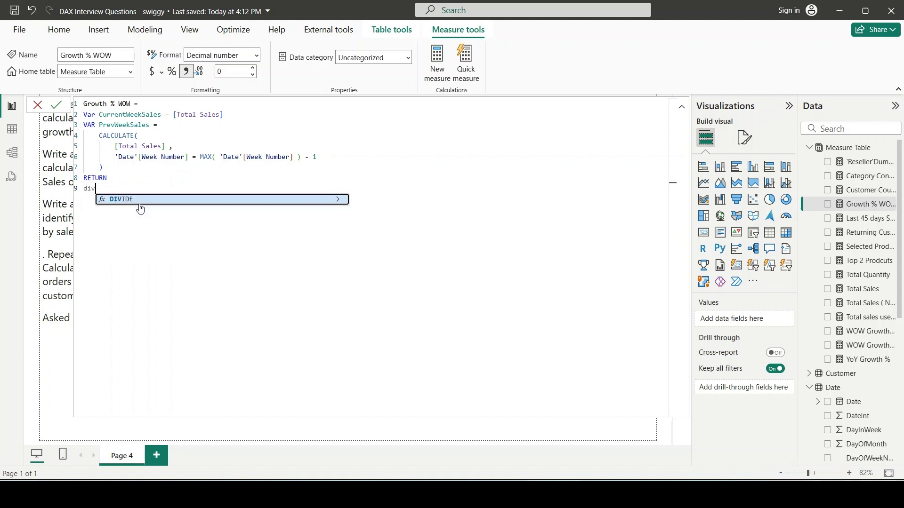
{"action": "key", "text": "Tab"}
{"action": "type", "text": "curr"}
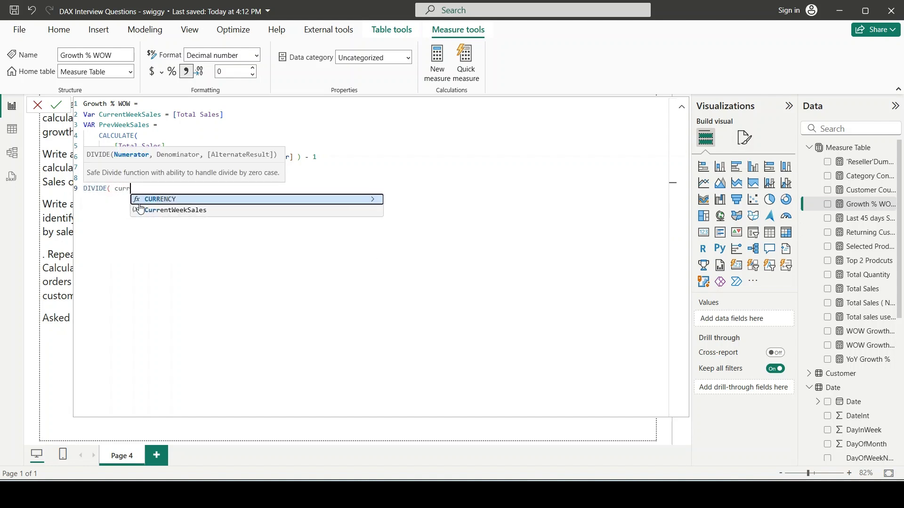
{"action": "left_click", "coordinate": [140, 210]}
{"action": "type", "text": "- "}
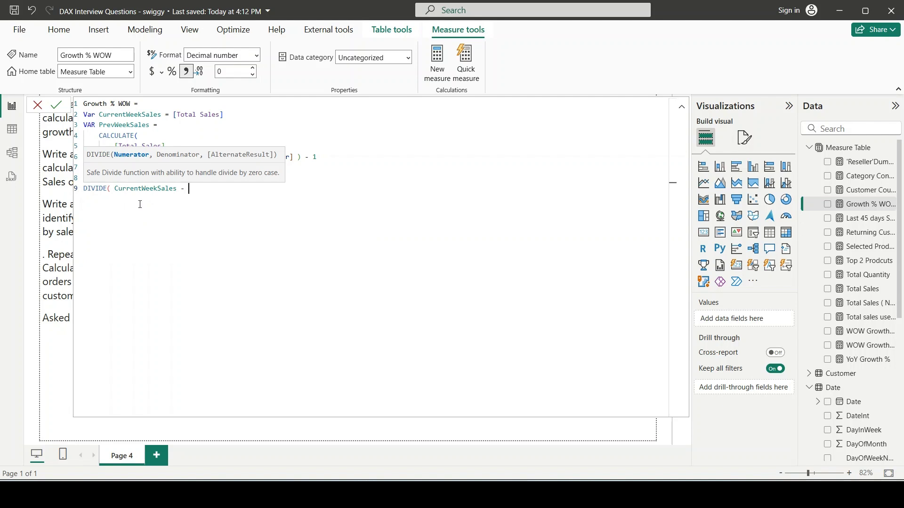
{"action": "type", "text": "prev"}
{"action": "left_click", "coordinate": [248, 243]}
{"action": "type", "text": ","}
{"action": "type", "text": " prev"}
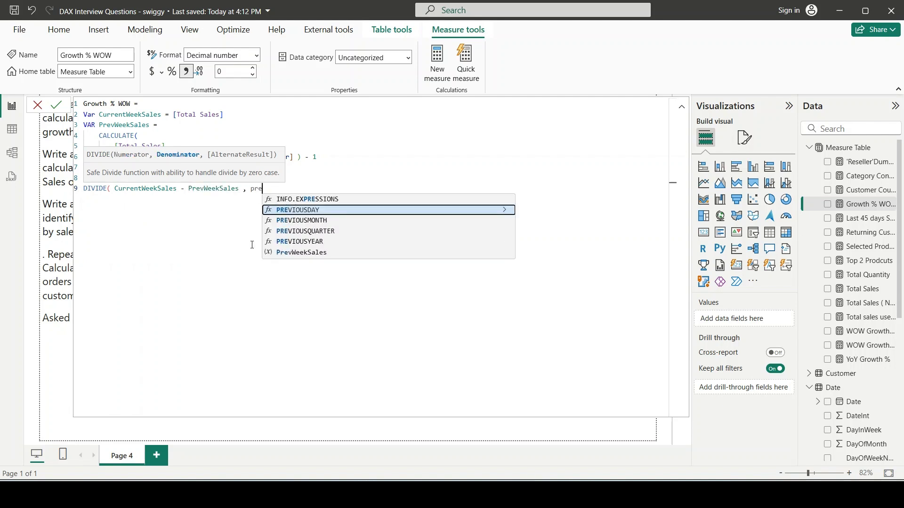
{"action": "left_click", "coordinate": [338, 247]}
{"action": "type", "text": ")"}
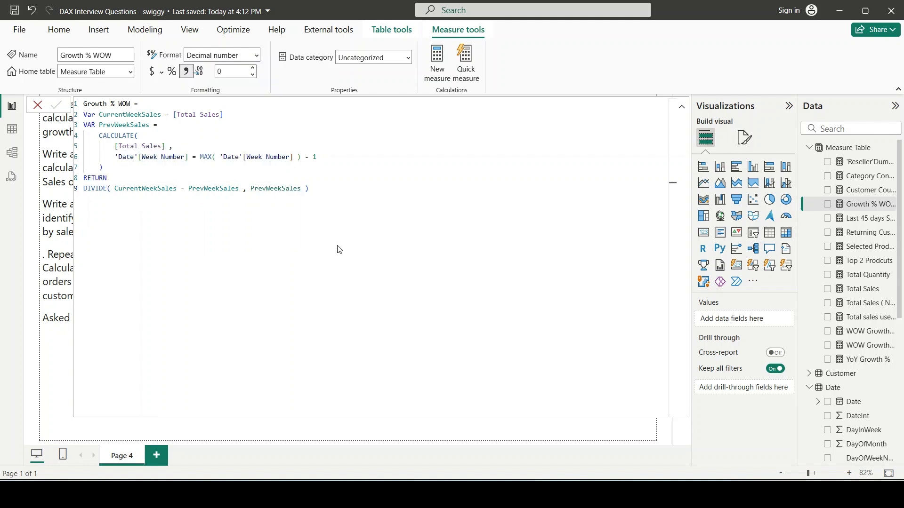
Commit the updated Growth % WOW formula and review its weekly percentages, e.g. 19% for week 2.
{"action": "key", "text": "Return"}
{"action": "scroll", "coordinate": [367, 185], "scroll_direction": "down", "scroll_amount": 2}
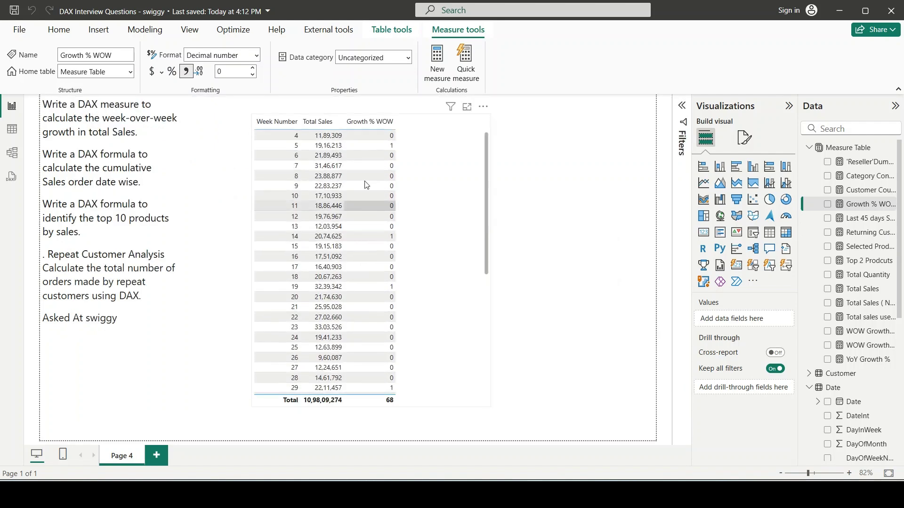
{"action": "scroll", "coordinate": [377, 264], "scroll_direction": "down", "scroll_amount": 5}
{"action": "scroll", "coordinate": [381, 292], "scroll_direction": "up", "scroll_amount": 6}
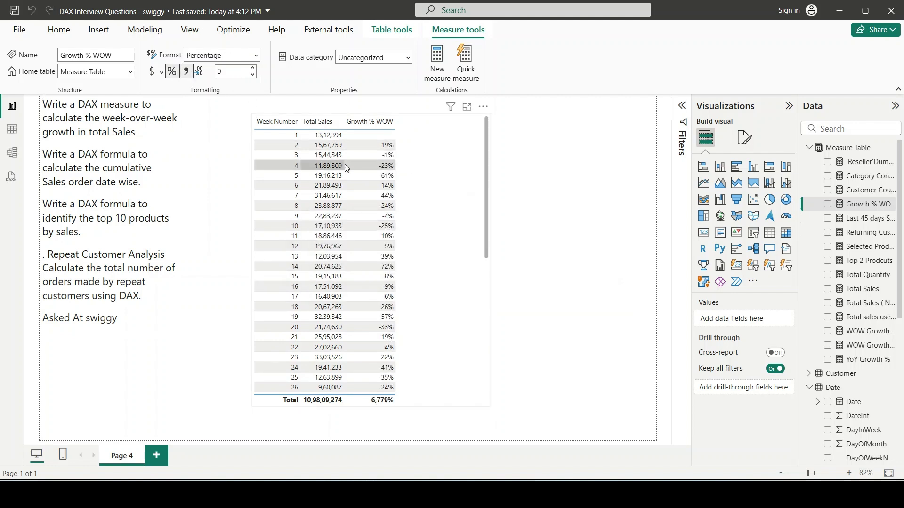
{"action": "scroll", "coordinate": [398, 283], "scroll_direction": "down", "scroll_amount": 5}
{"action": "scroll", "coordinate": [398, 350], "scroll_direction": "up", "scroll_amount": 5}
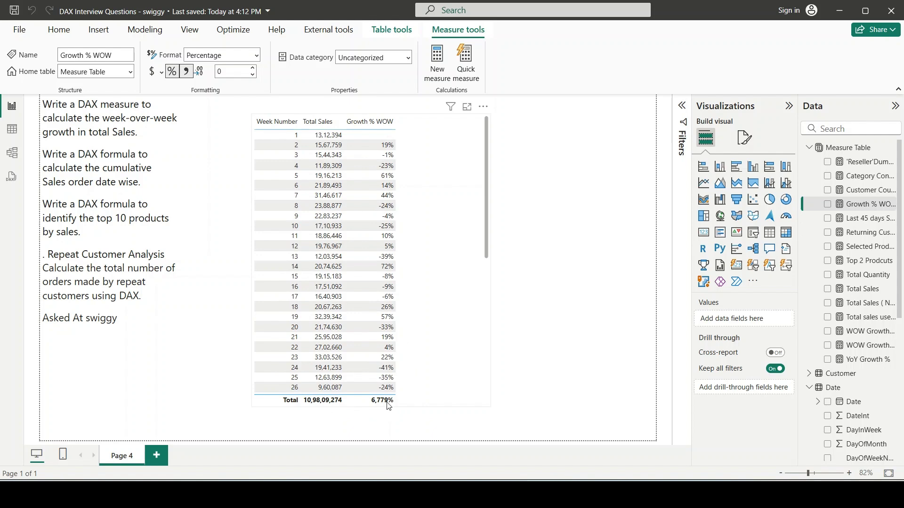
{"action": "scroll", "coordinate": [384, 406], "scroll_direction": "down", "scroll_amount": 4}
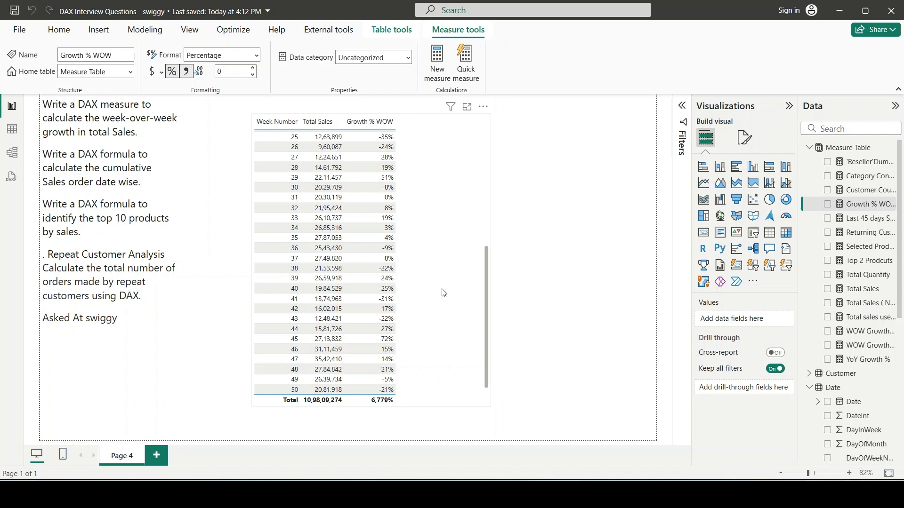
{"action": "scroll", "coordinate": [445, 294], "scroll_direction": "up", "scroll_amount": 3}
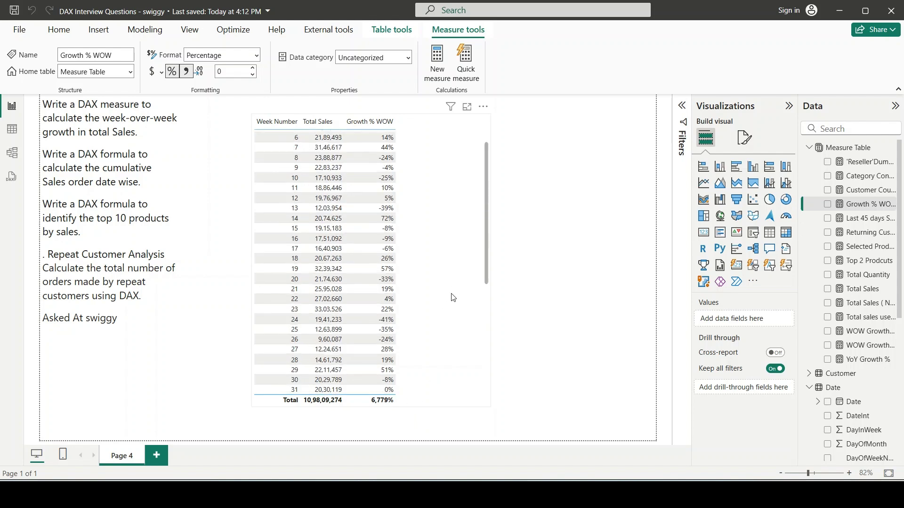
In the Growth % WOW formula, wrap the result in IF(ISINSCOPE('Date'[Week Number]), …).
{"action": "left_click", "coordinate": [868, 218]}
{"action": "left_click", "coordinate": [863, 203]}
{"action": "left_click", "coordinate": [136, 179]}
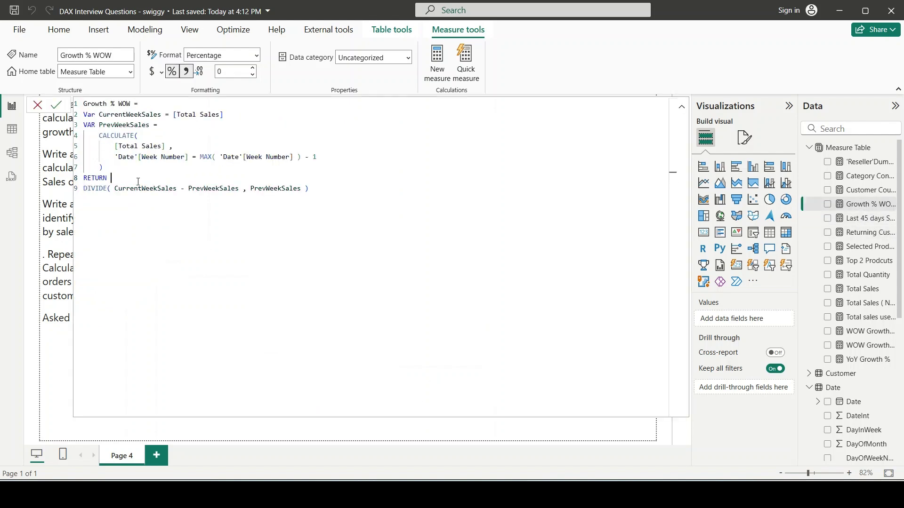
{"action": "key", "text": "Return"}
{"action": "type", "text": "if"}
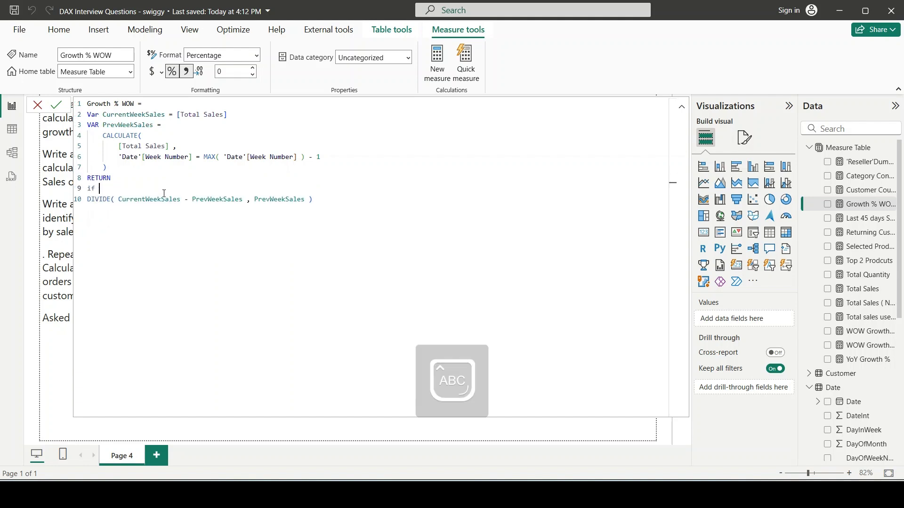
{"action": "key", "text": "Tab"}
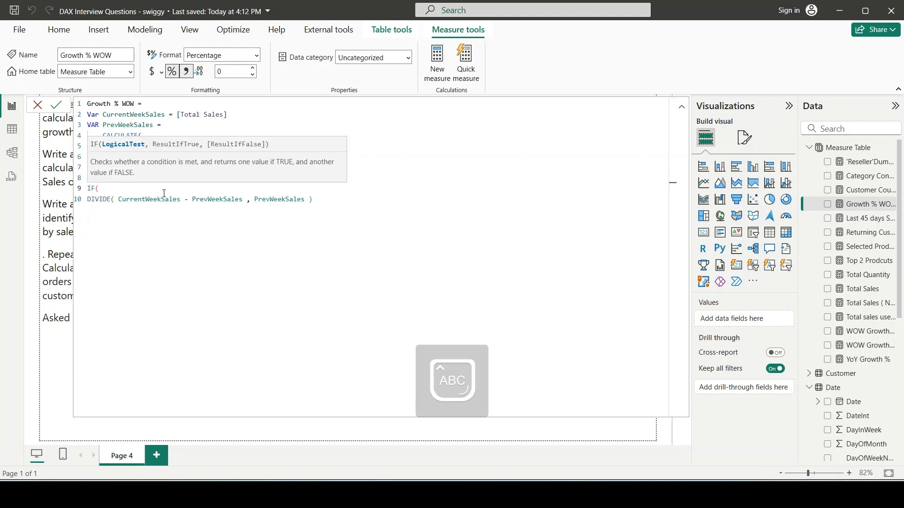
{"action": "key", "text": "Caps_Lock"}
{"action": "type", "text": "sin"}
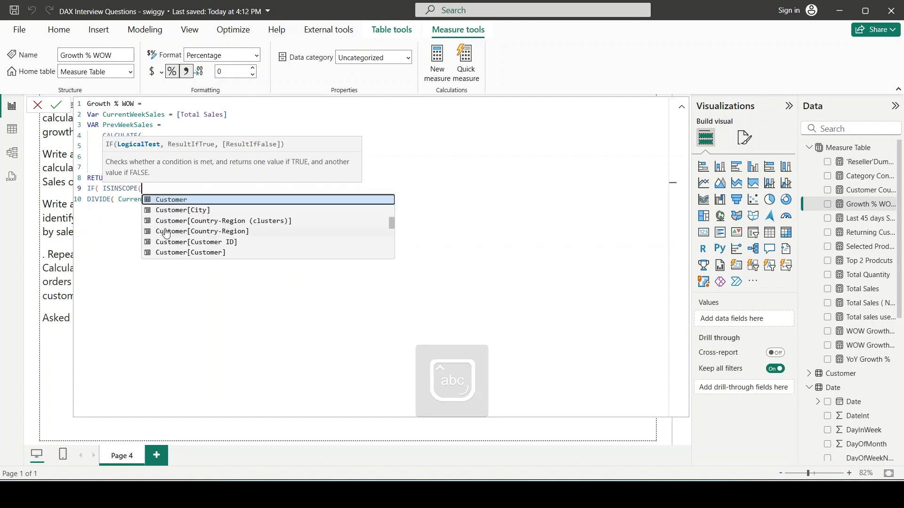
{"action": "double_click", "coordinate": [166, 232]}
{"action": "type", "text": "week"}
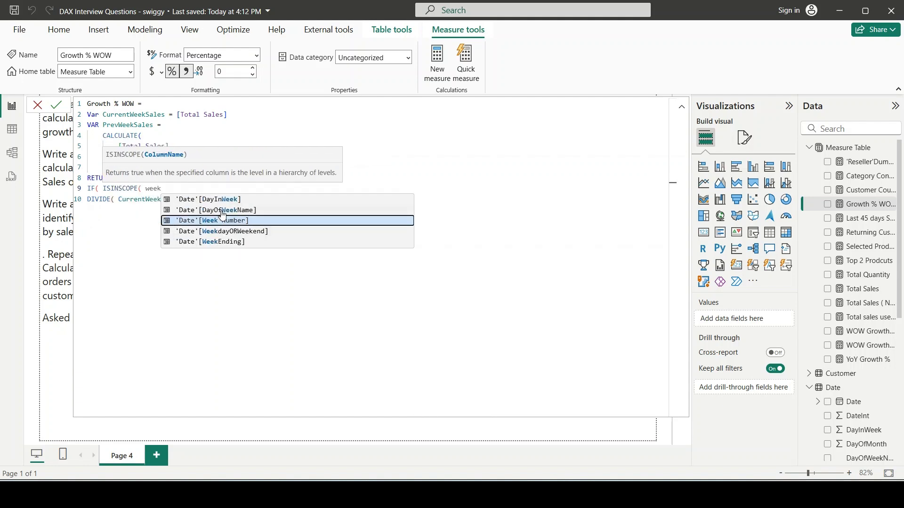
{"action": "double_click", "coordinate": [243, 219]}
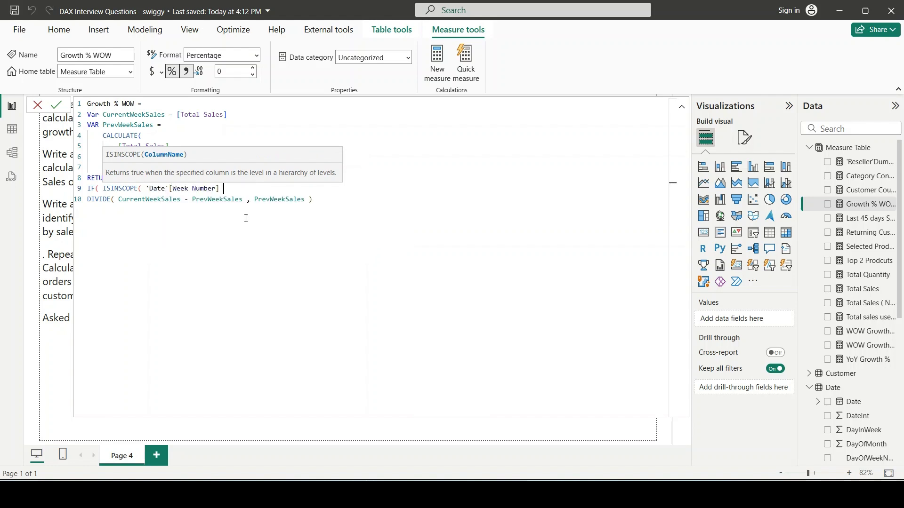
{"action": "type", "text": ") ,"}
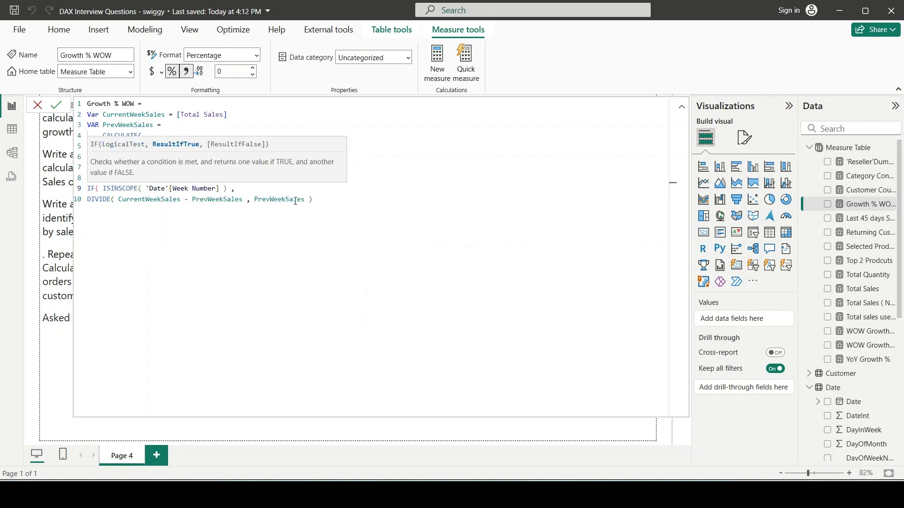
Add BLANK() as the else result after DIVIDE, close the IF and commit the measure.
{"action": "left_click", "coordinate": [326, 203]}
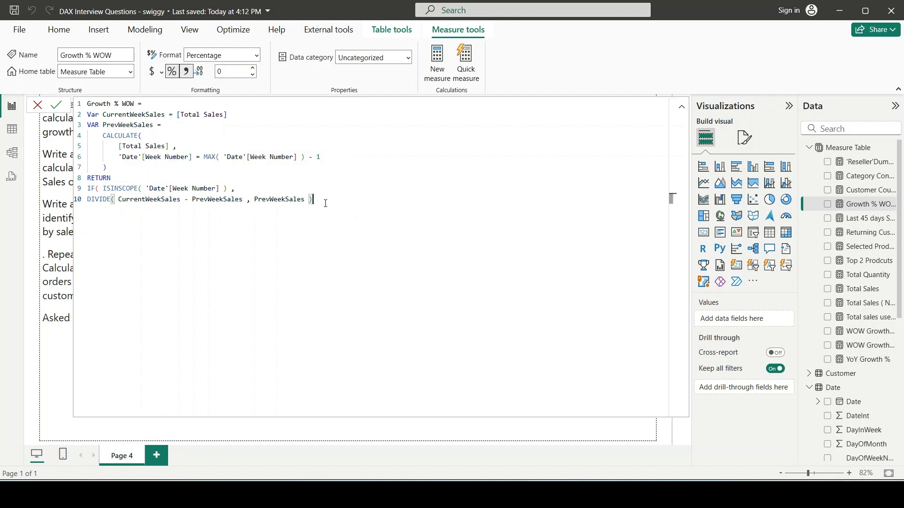
{"action": "type", "text": ","}
{"action": "key", "text": "Return"}
{"action": "type", "text": "bla"}
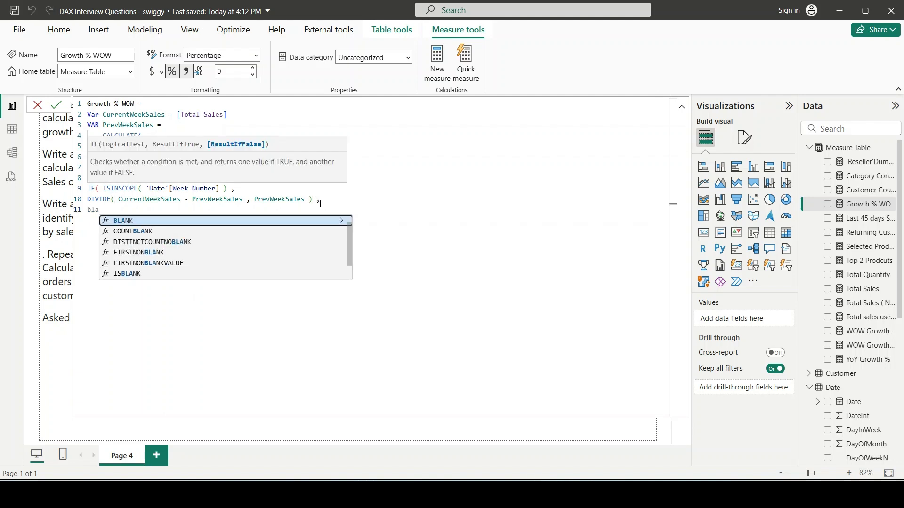
{"action": "key", "text": "Tab"}
{"action": "type", "text": ")"}
{"action": "key", "text": "Return"}
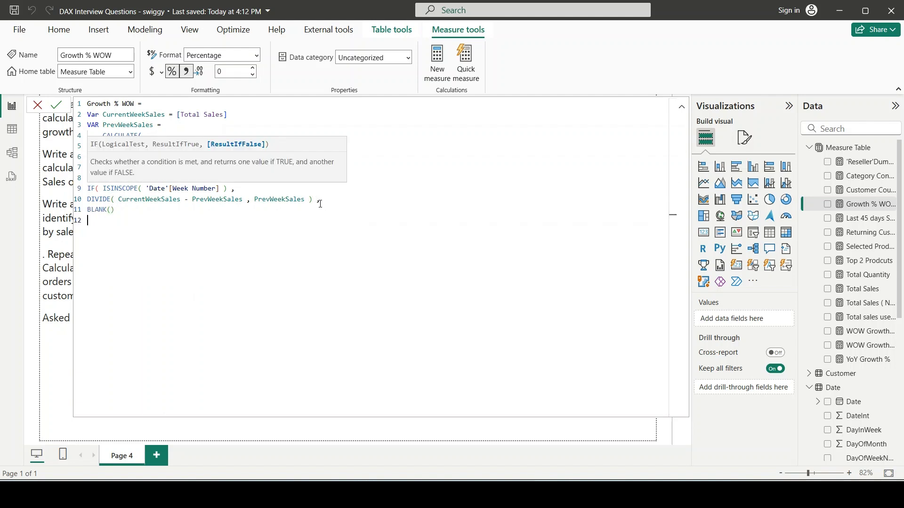
{"action": "type", "text": ")"}
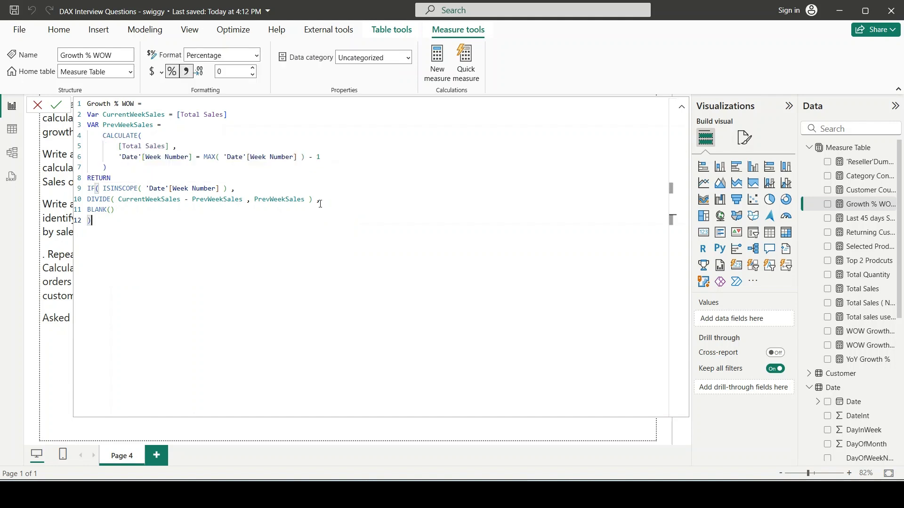
{"action": "key", "text": "Return"}
Close the formula editor and highlight the cumulative sales question in the text box.
{"action": "left_click", "coordinate": [681, 108]}
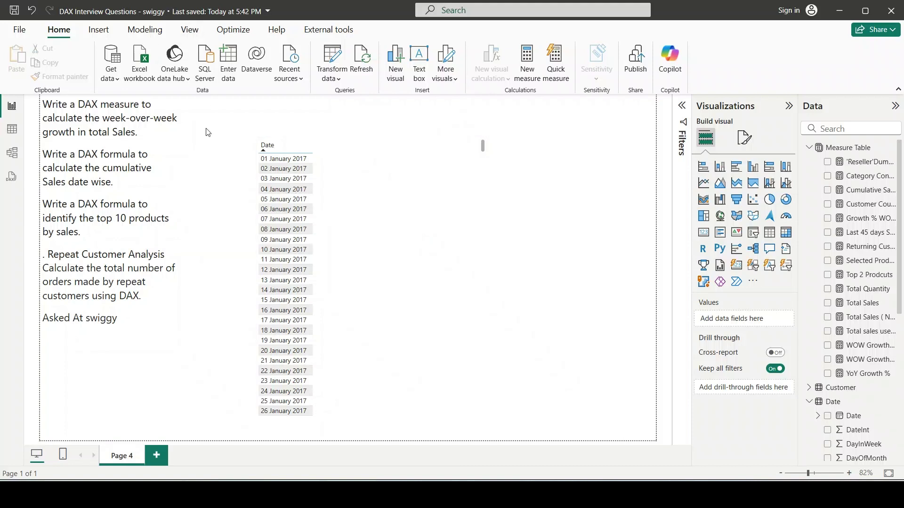
{"action": "left_click_drag", "start_coordinate": [125, 184], "coordinate": [44, 155]}
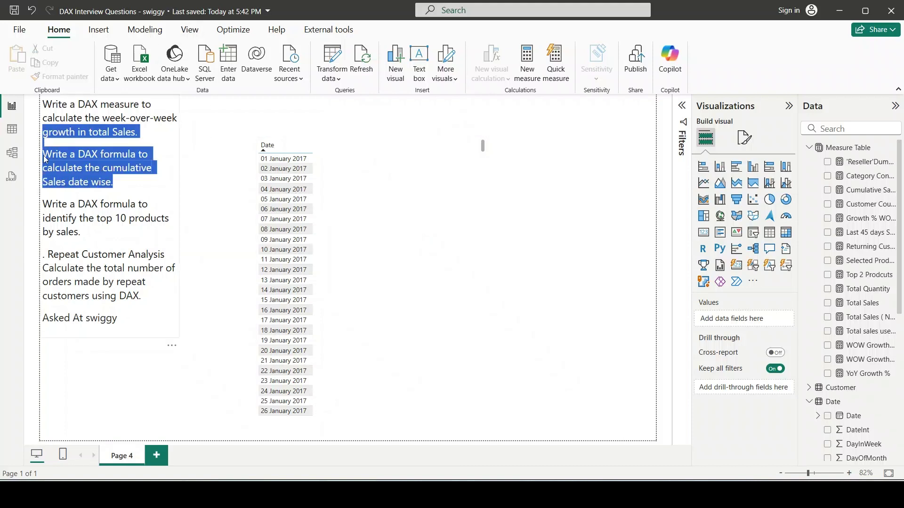
{"action": "left_click_drag", "start_coordinate": [123, 185], "coordinate": [44, 155]}
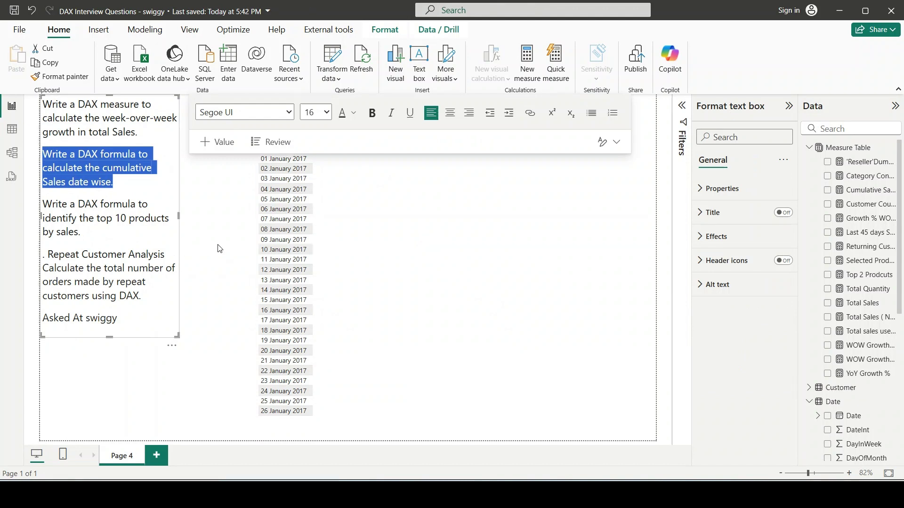
Add the Total Sales measure as a column in the Date table visual.
{"action": "left_click", "coordinate": [368, 277]}
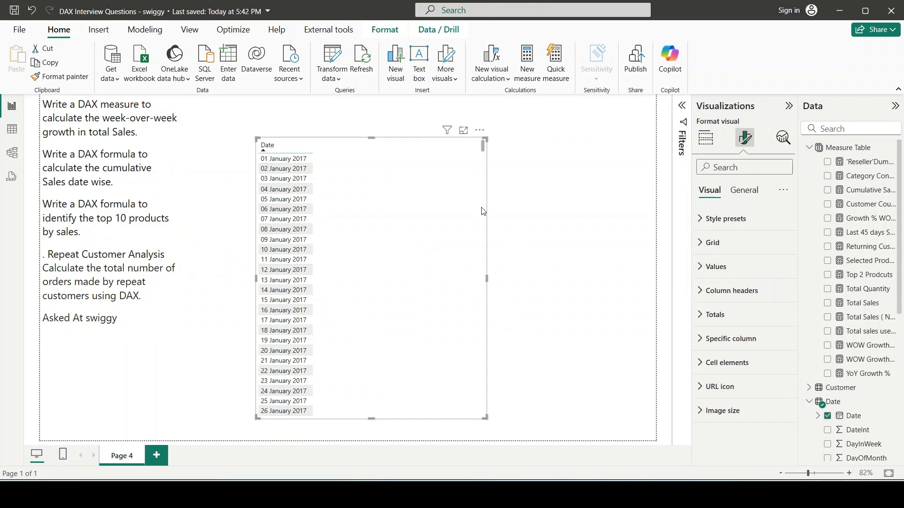
{"action": "left_click", "coordinate": [709, 138]}
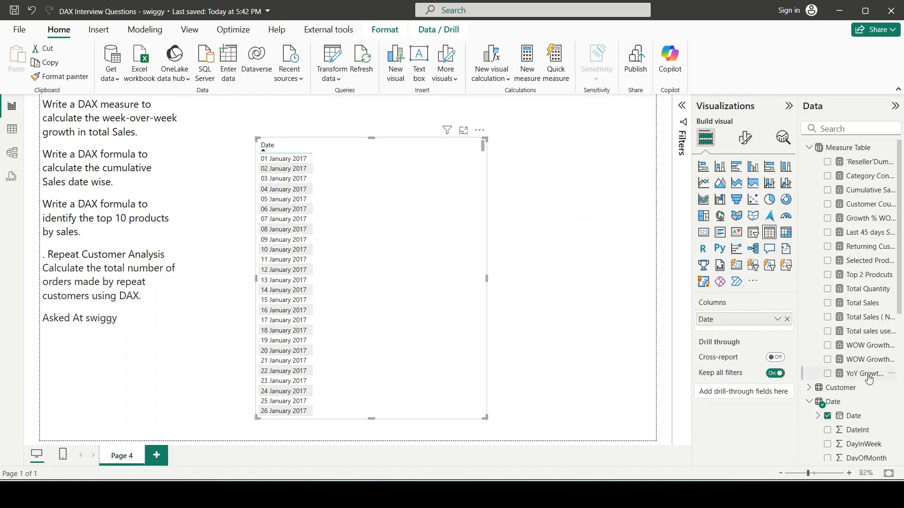
{"action": "scroll", "coordinate": [868, 379], "scroll_direction": "down", "scroll_amount": 5}
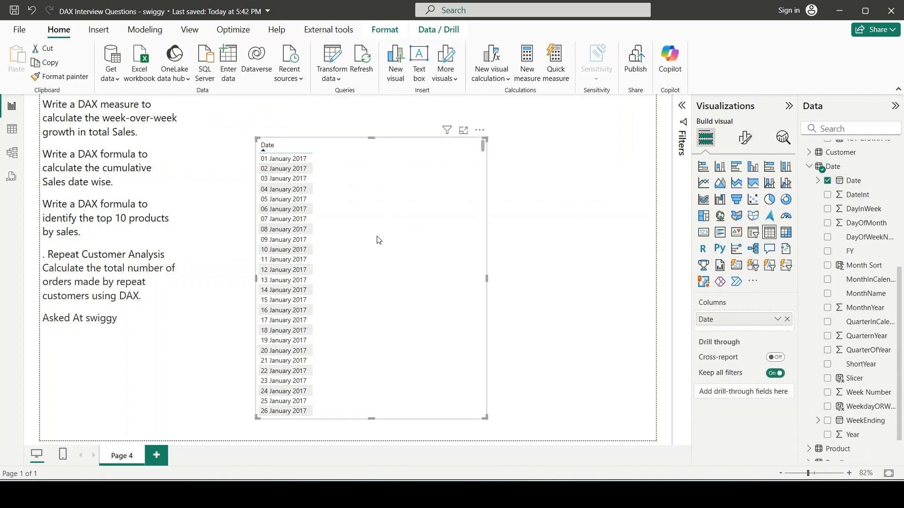
{"action": "scroll", "coordinate": [899, 282], "scroll_direction": "up", "scroll_amount": 5}
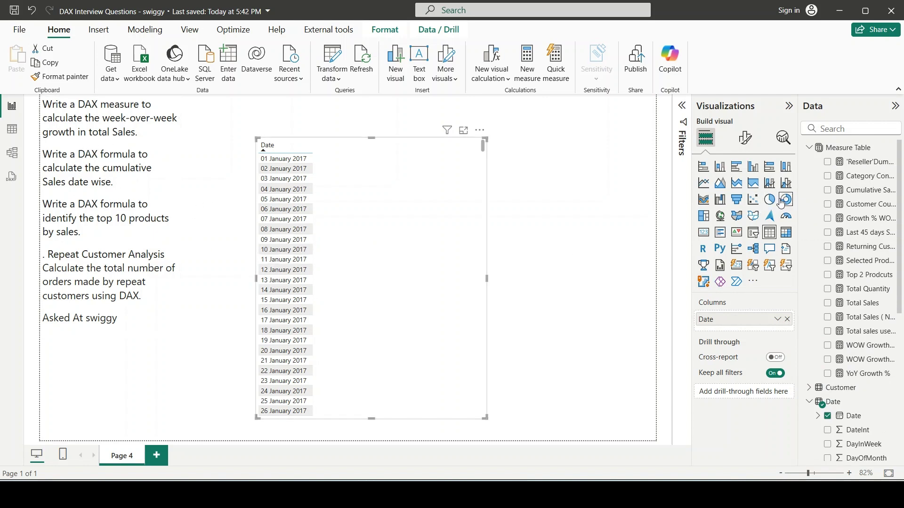
{"action": "left_click_drag", "start_coordinate": [848, 312], "coordinate": [398, 252]}
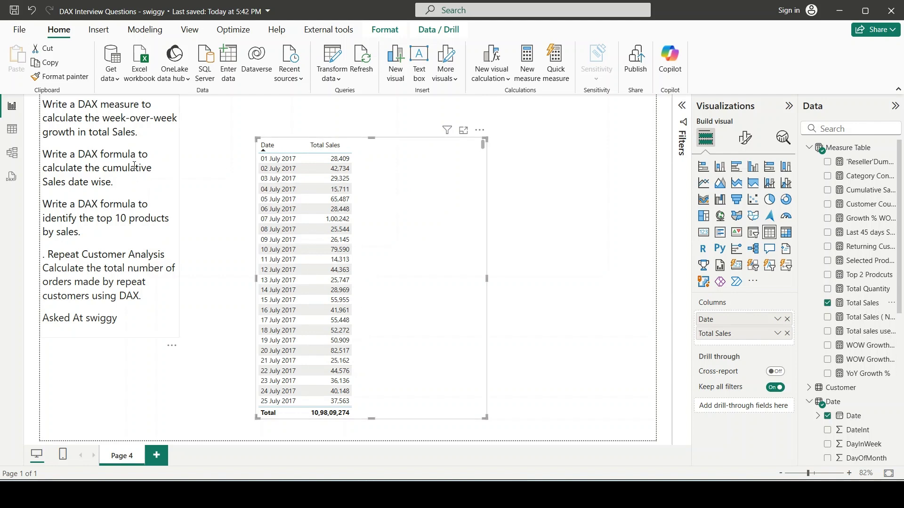
{"action": "left_click", "coordinate": [544, 276]}
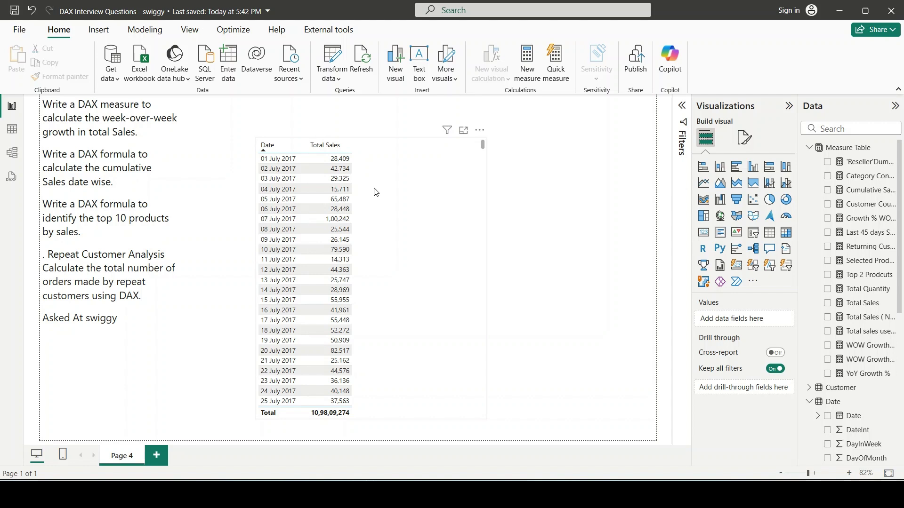
{"action": "left_click", "coordinate": [390, 193]}
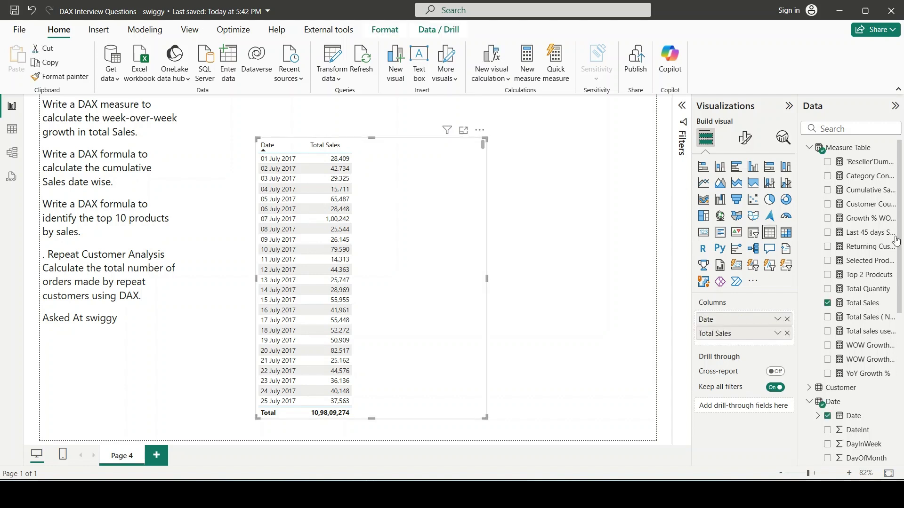
Create a new Measure Table measure named Cumulative Sales ( DateWise) starting with CALCULATE.
{"action": "right_click", "coordinate": [832, 149]}
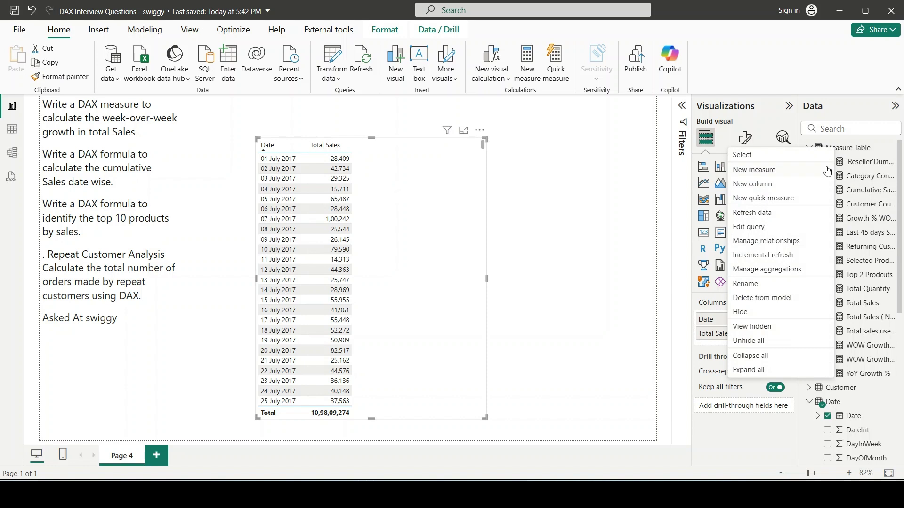
{"action": "left_click", "coordinate": [478, 212]}
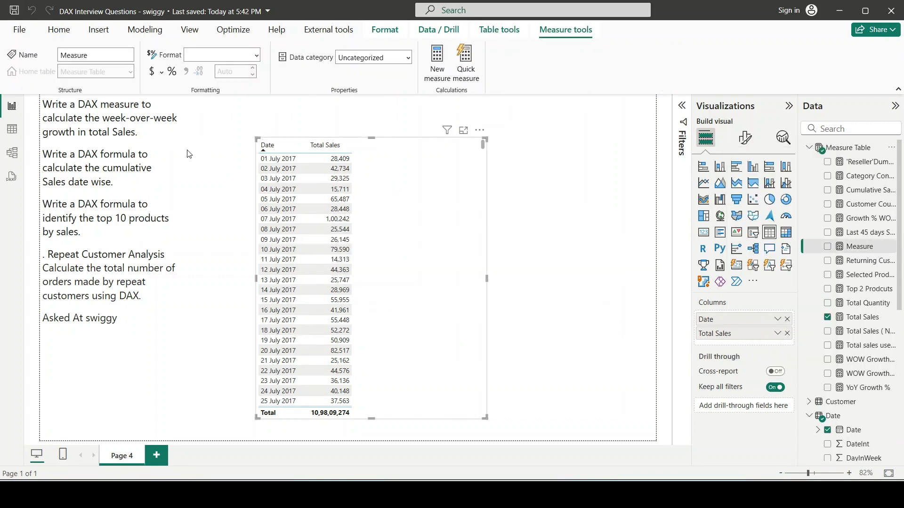
{"action": "type", "text": "Cumulative Sales ( Date"}
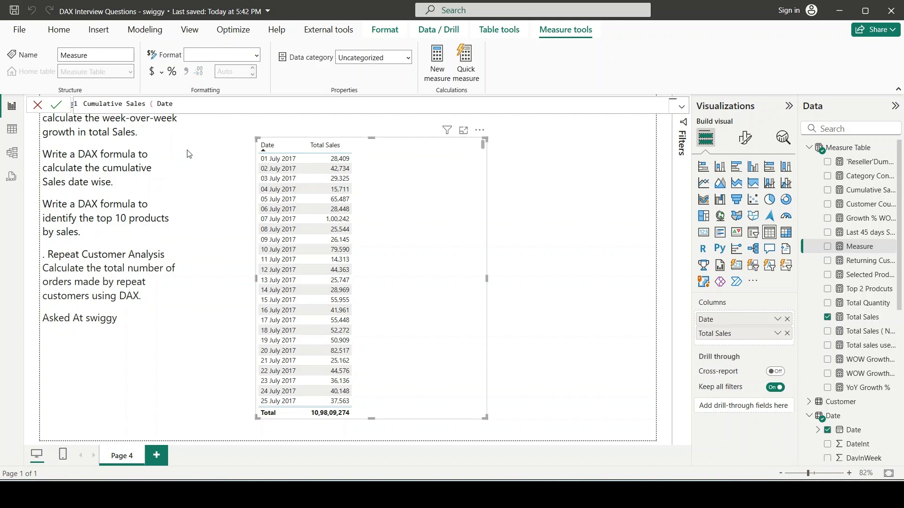
{"action": "type", "text": ") ="}
{"action": "key", "text": "shift+Return"}
{"action": "type", "text": "ca"}
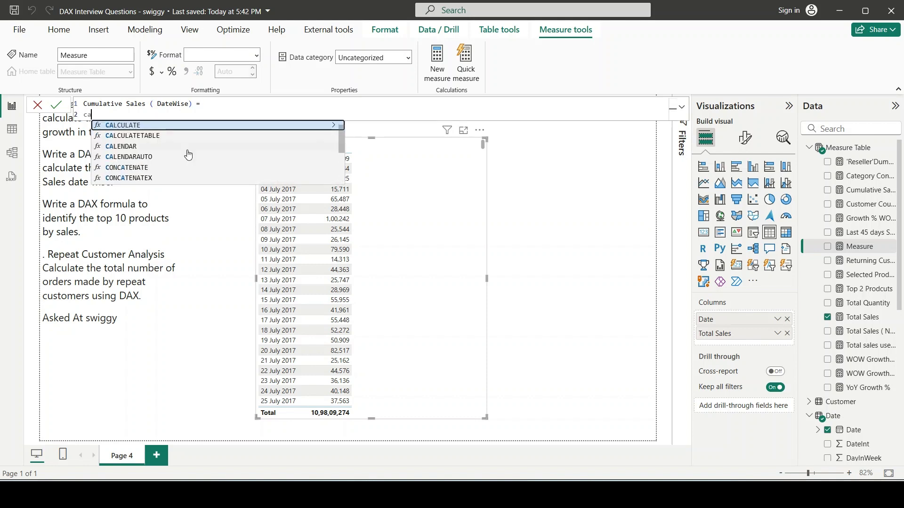
{"action": "key", "text": "Tab"}
{"action": "key", "text": "shift+Return"}
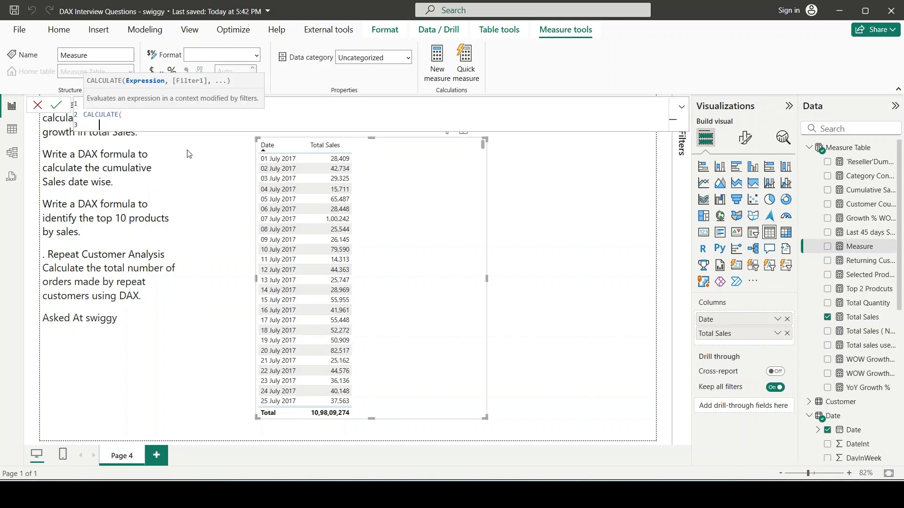
{"action": "left_click", "coordinate": [683, 112]}
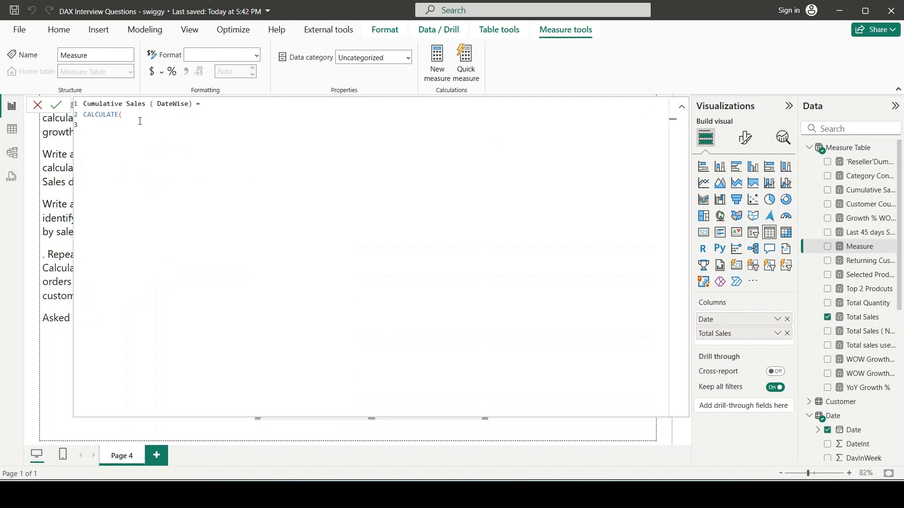
Give CALCULATE the Total Sales expression and begin the filter FILTER(ALL('Date'), …).
{"action": "type", "text": "To"}
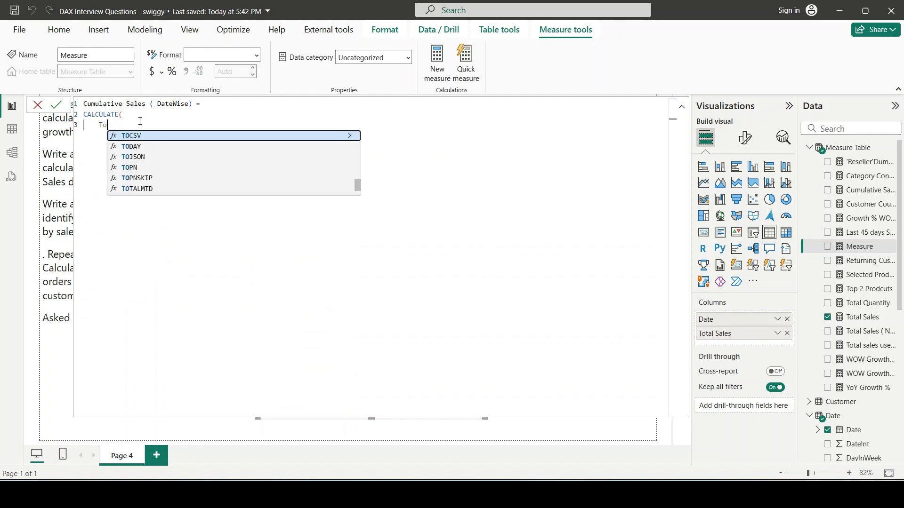
{"action": "type", "text": "ta"}
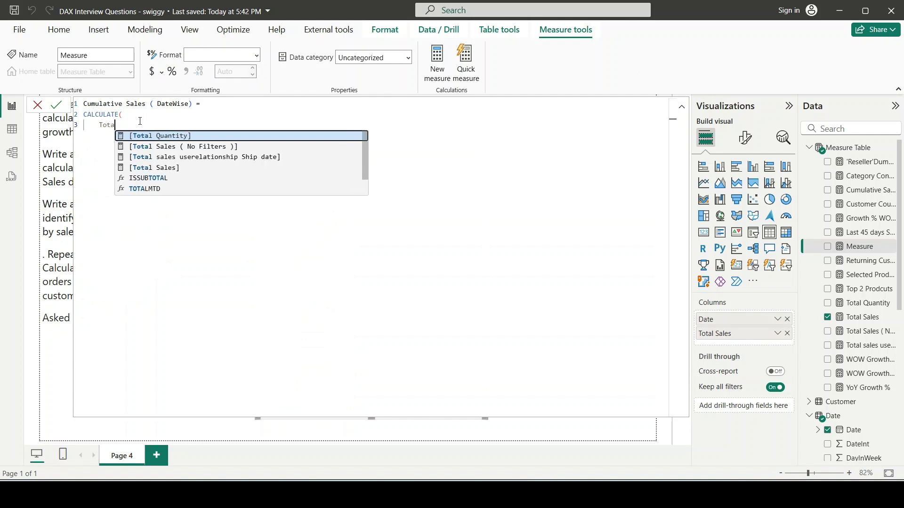
{"action": "left_click", "coordinate": [176, 168]}
{"action": "type", "text": ","}
{"action": "key", "text": "shift+Return"}
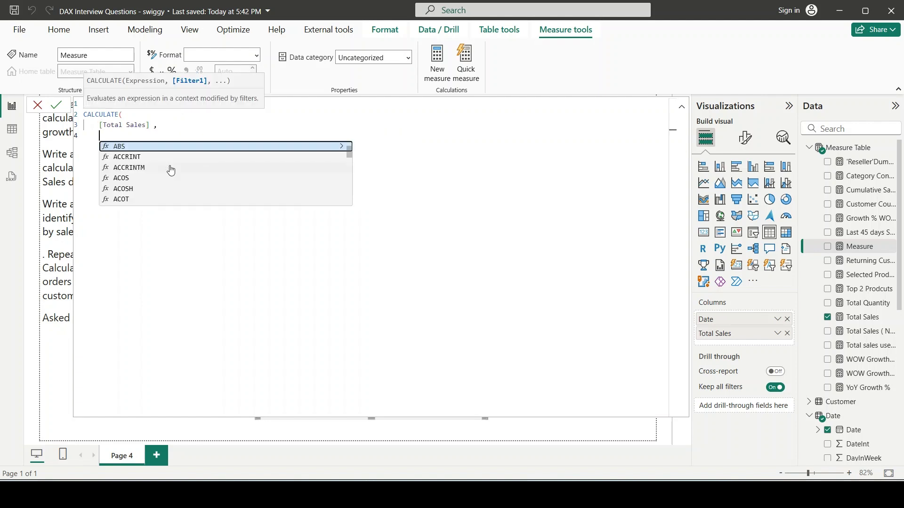
{"action": "type", "text": "FILTER("}
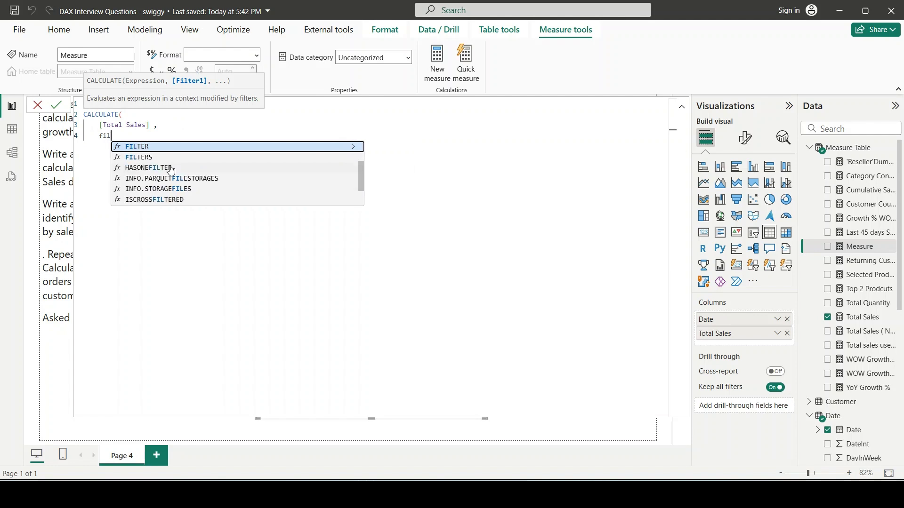
{"action": "key", "text": "shift+Return"}
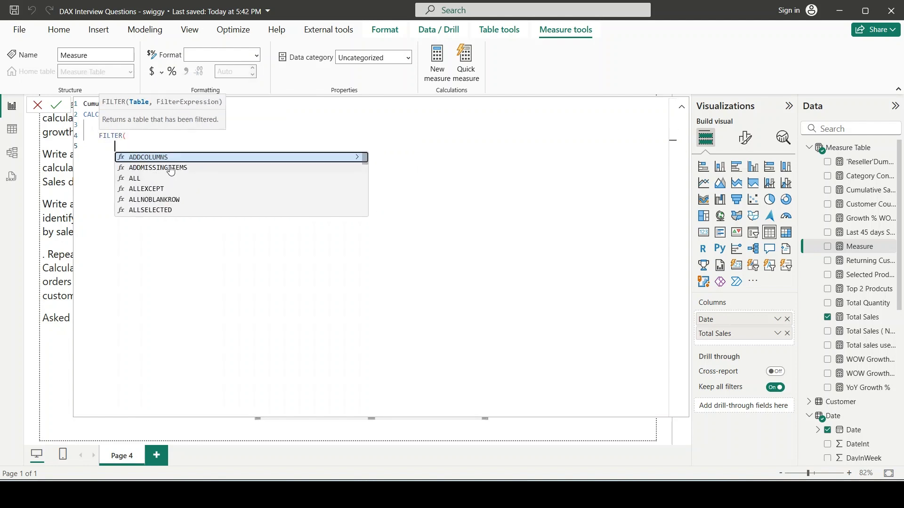
{"action": "type", "text": "al"}
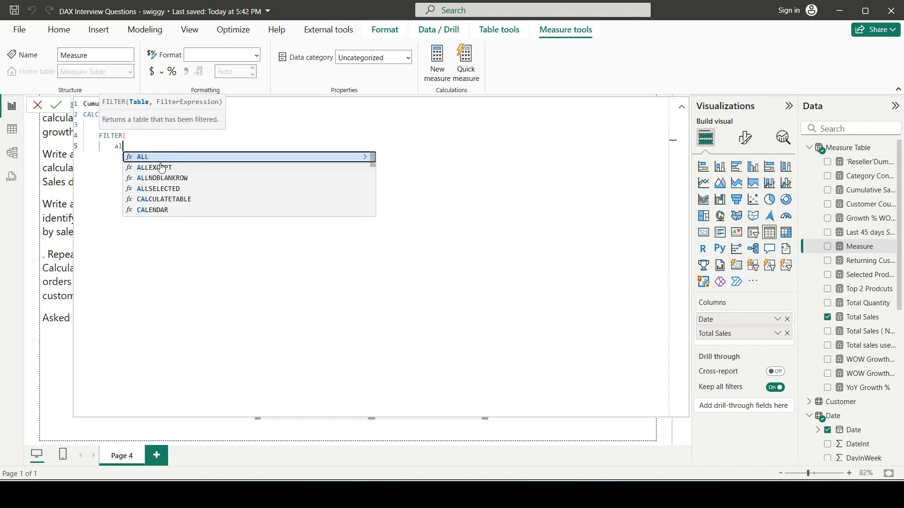
{"action": "left_click", "coordinate": [158, 162]}
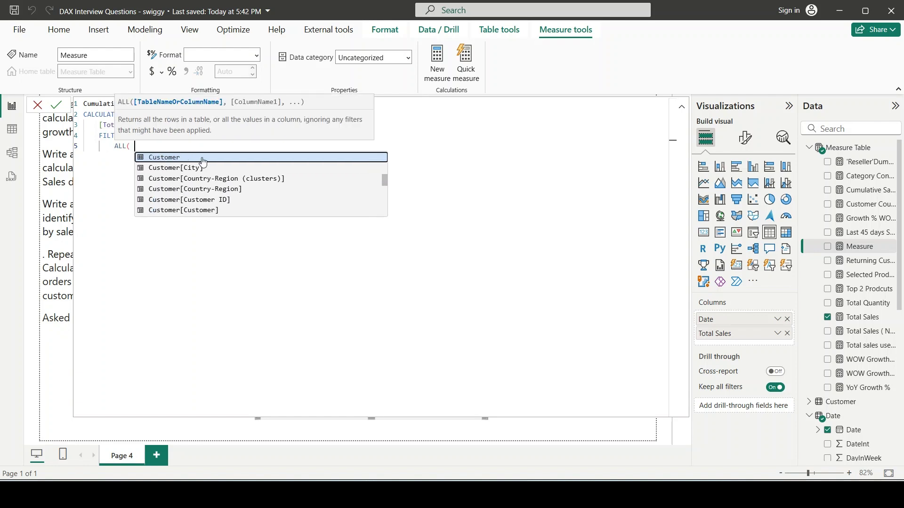
{"action": "type", "text": "date"}
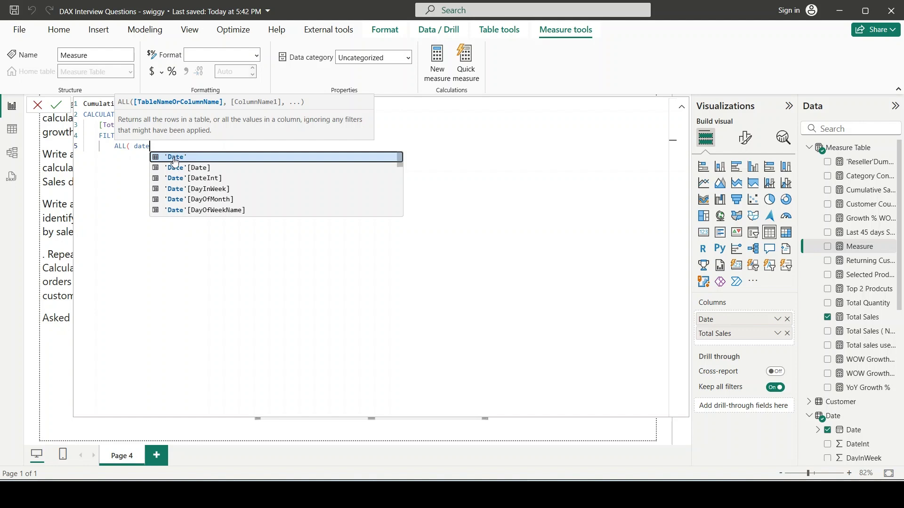
{"action": "left_click", "coordinate": [174, 157]}
{"action": "type", "text": ")"}
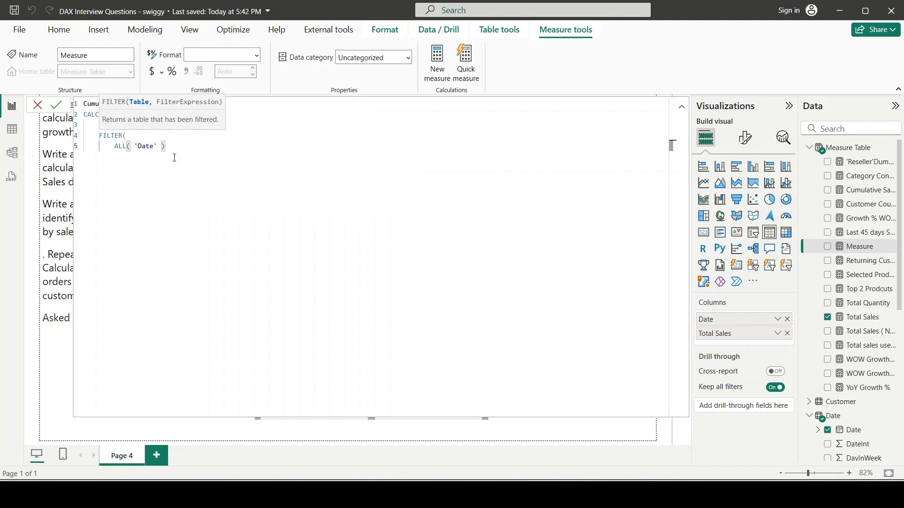
{"action": "type", "text": " ,"}
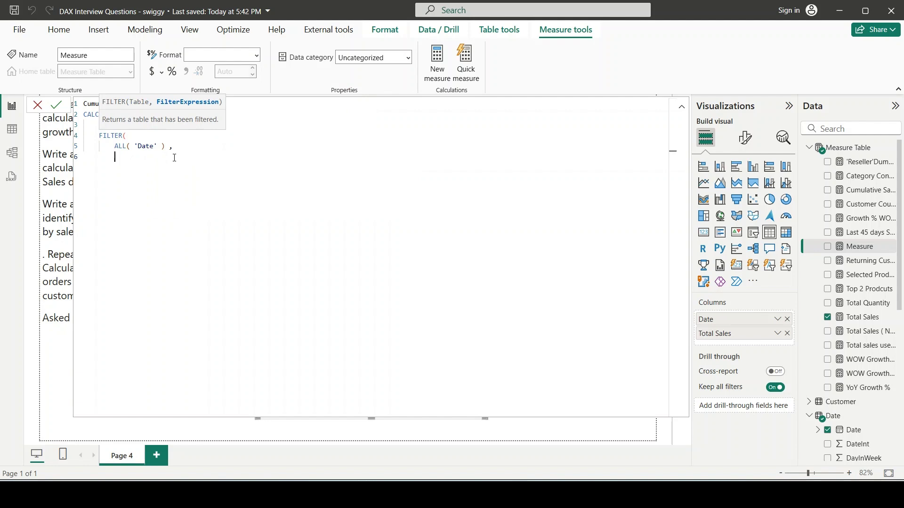
Complete the condition 'Date'[Date] <= MAX('Date'[Date]), close the brackets and commit the measure.
{"action": "type", "text": "date"}
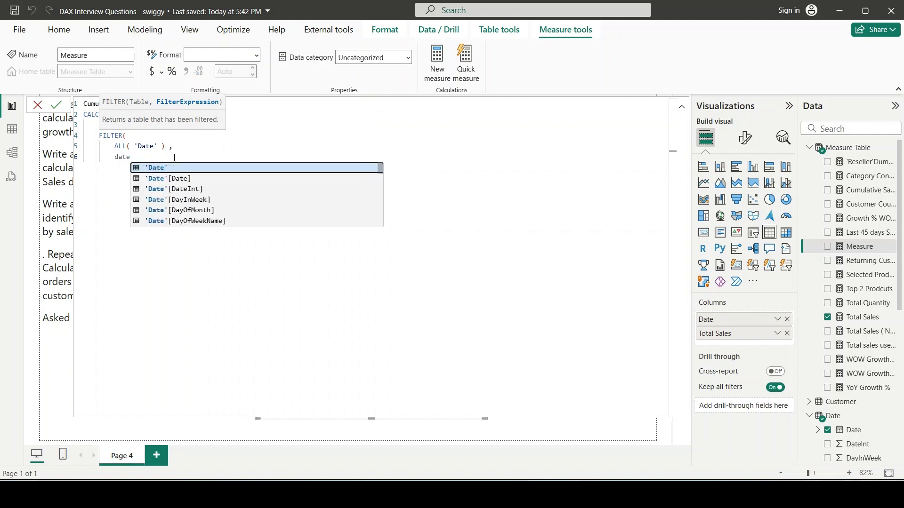
{"action": "left_click", "coordinate": [168, 185]}
{"action": "type", "text": "<"}
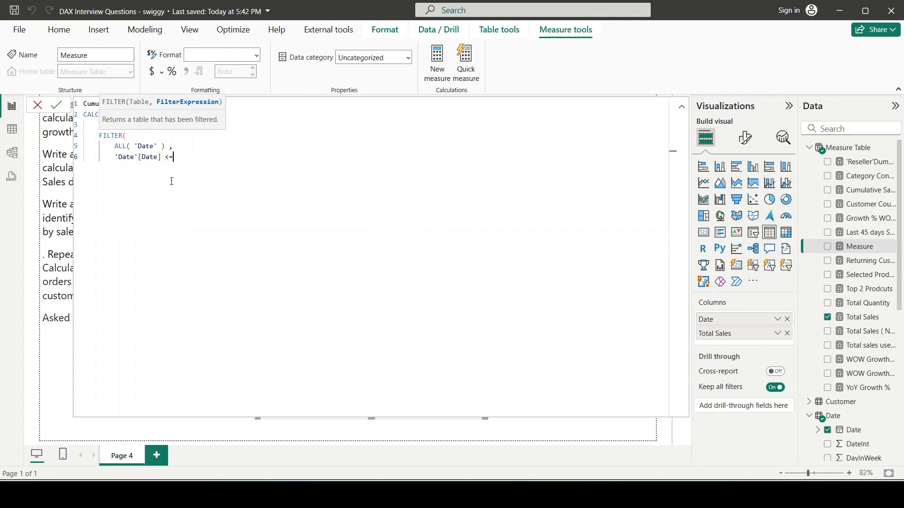
{"action": "type", "text": "= MAX( date"}
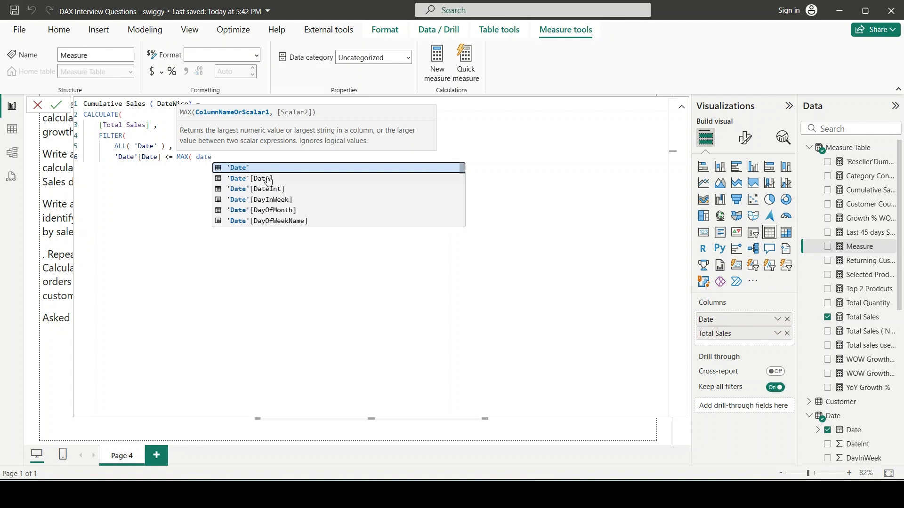
{"action": "double_click", "coordinate": [268, 179]}
{"action": "type", "text": ")"}
{"action": "key", "text": "Return"}
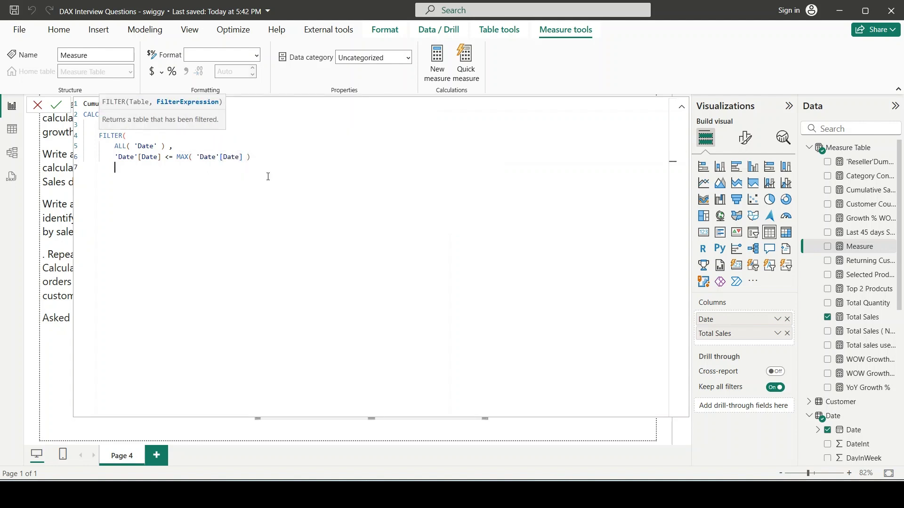
{"action": "type", "text": ")"}
{"action": "key", "text": "Return"}
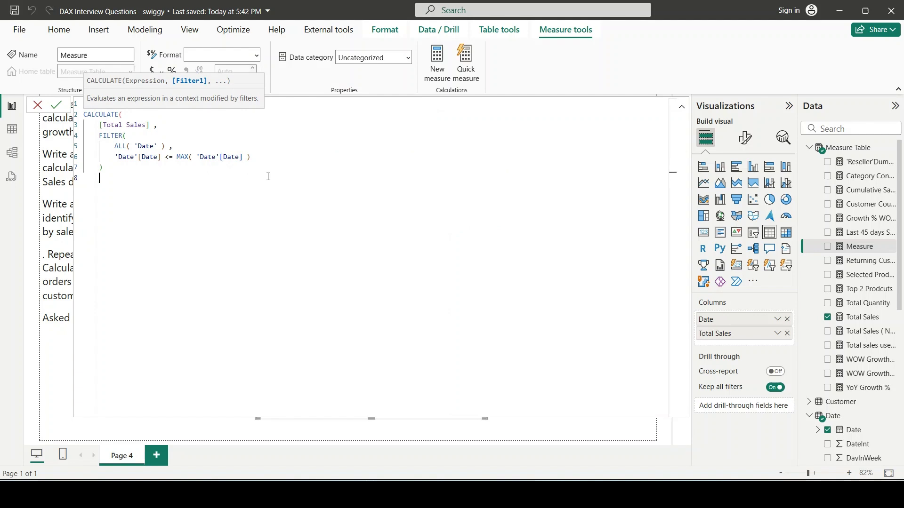
{"action": "type", "text": ")"}
{"action": "key", "text": "Return"}
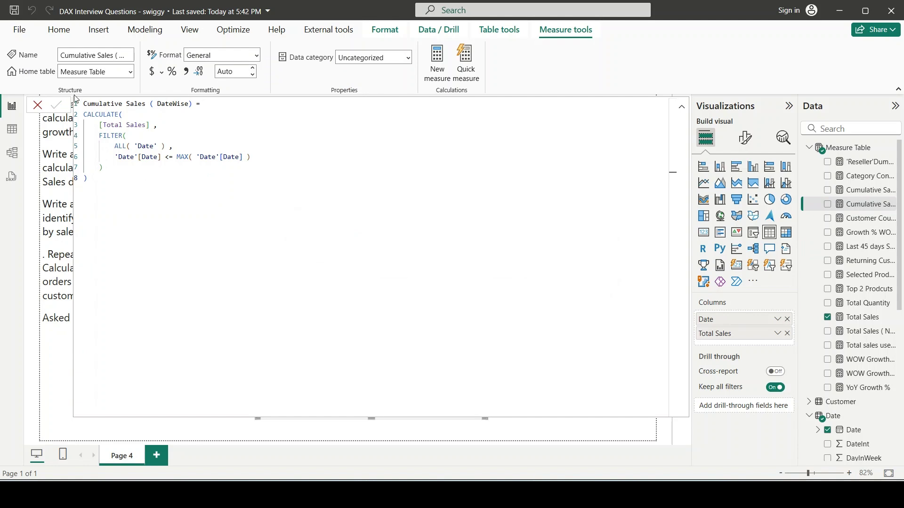
Add Cumulative Sales ( DateWise) to the table visual and set its decimal places to 0.
{"action": "left_click", "coordinate": [37, 107]}
{"action": "left_click_drag", "start_coordinate": [867, 204], "coordinate": [432, 272]}
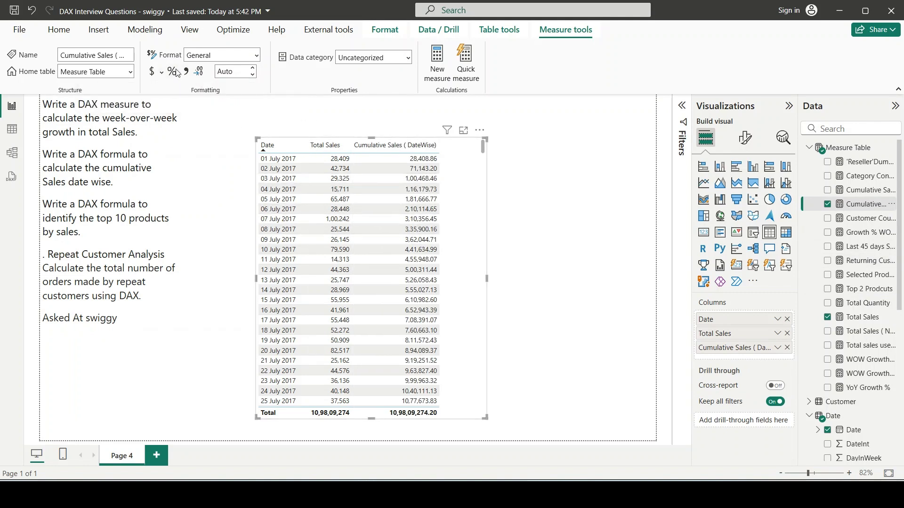
{"action": "left_click", "coordinate": [235, 71]}
{"action": "type", "text": "0"}
Review the table's running totals and reselect the cumulative sales measure.
{"action": "left_click", "coordinate": [226, 103]}
{"action": "scroll", "coordinate": [467, 239], "scroll_direction": "down", "scroll_amount": 5}
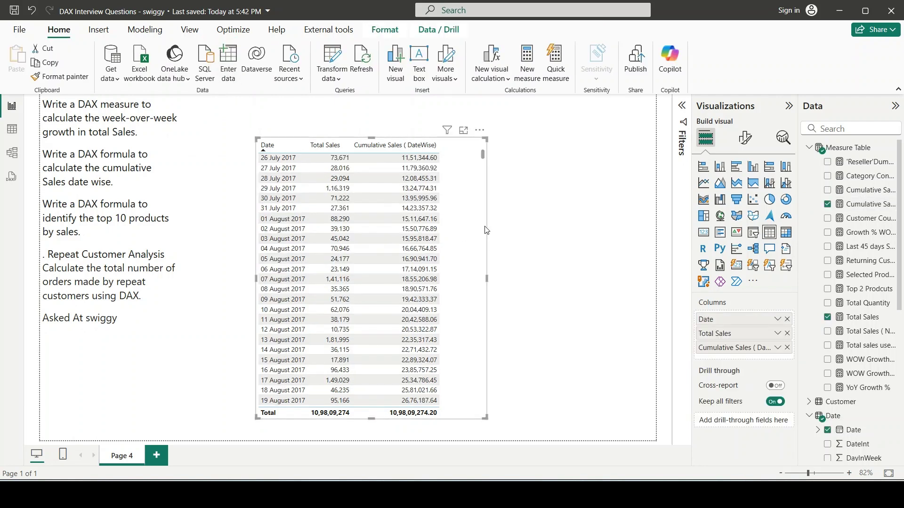
{"action": "scroll", "coordinate": [466, 247], "scroll_direction": "up", "scroll_amount": 5}
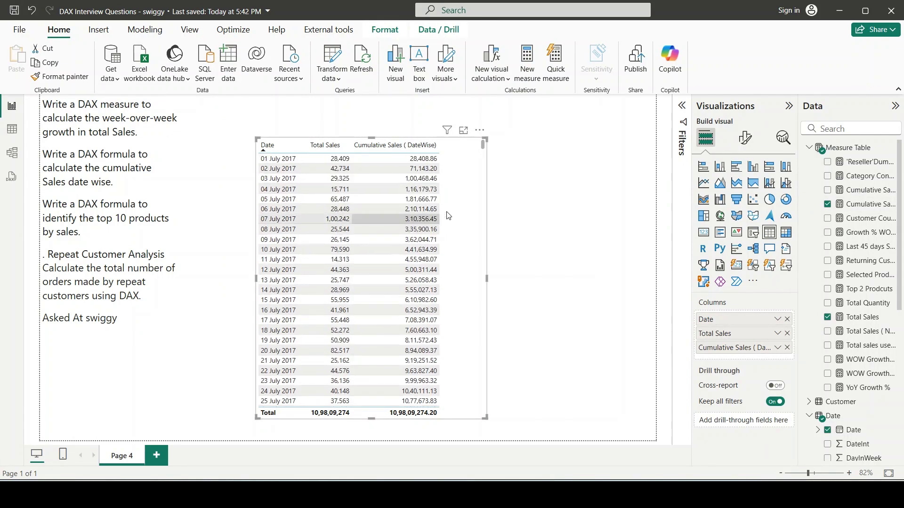
{"action": "left_click", "coordinate": [862, 204]}
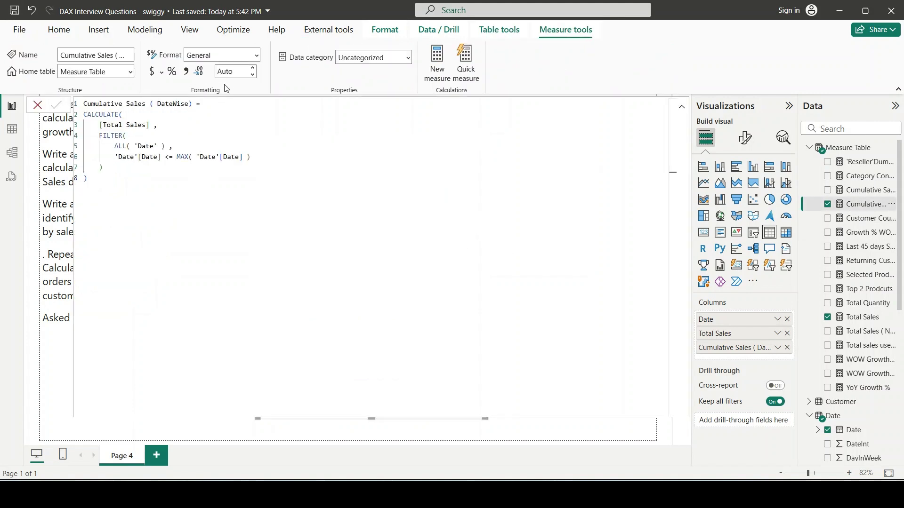
Format Cumulative Sales ( DateWise) with 0 decimal places and thousands separators, e.g. 71,143.
{"action": "left_click", "coordinate": [263, 76]}
{"action": "left_click", "coordinate": [253, 74]}
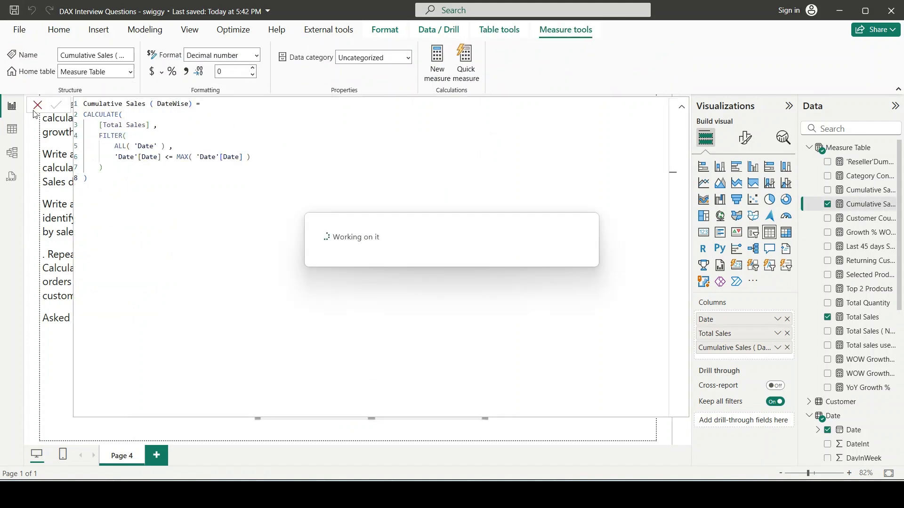
{"action": "scroll", "coordinate": [349, 212], "scroll_direction": "down", "scroll_amount": 3}
{"action": "scroll", "coordinate": [361, 156], "scroll_direction": "up", "scroll_amount": 3}
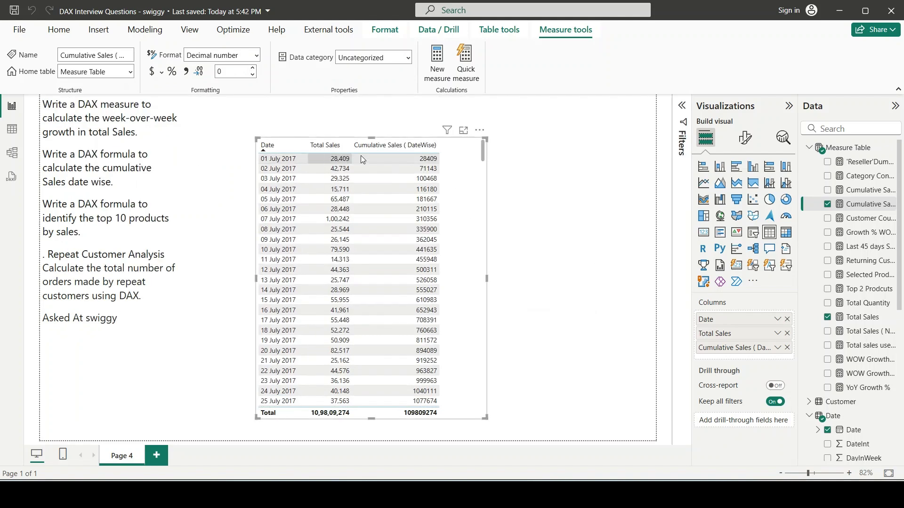
{"action": "left_click", "coordinate": [186, 73]}
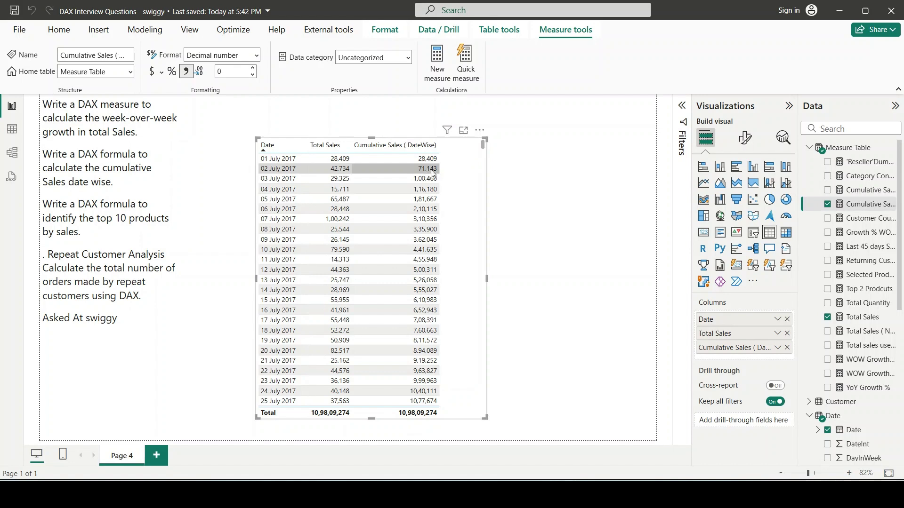
{"action": "scroll", "coordinate": [406, 231], "scroll_direction": "down", "scroll_amount": 2}
{"action": "scroll", "coordinate": [404, 228], "scroll_direction": "down", "scroll_amount": 5}
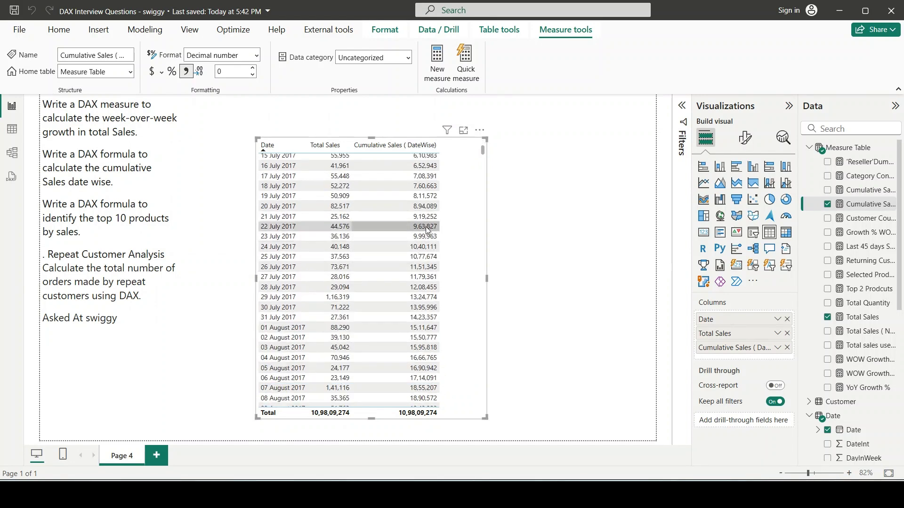
{"action": "scroll", "coordinate": [424, 222], "scroll_direction": "down", "scroll_amount": 5}
{"action": "scroll", "coordinate": [436, 284], "scroll_direction": "down", "scroll_amount": 5}
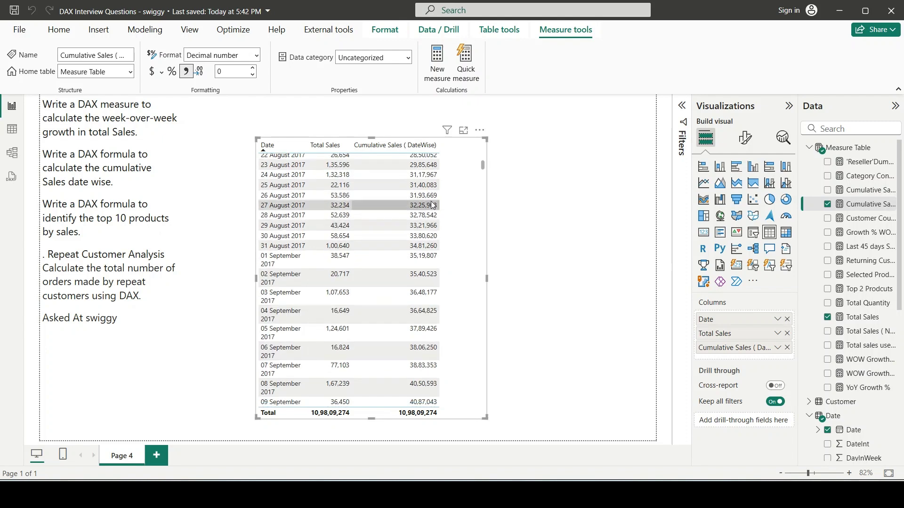
{"action": "scroll", "coordinate": [436, 242], "scroll_direction": "up", "scroll_amount": 10}
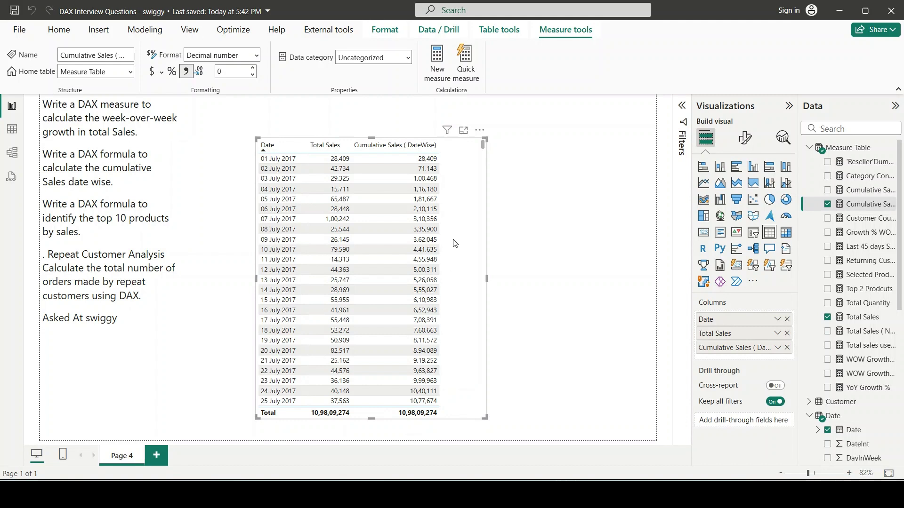
{"action": "left_click", "coordinate": [855, 205]}
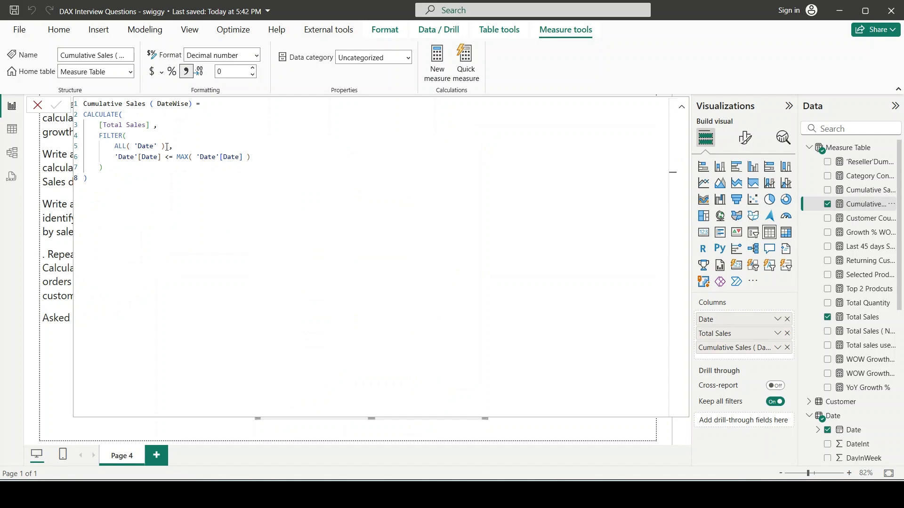
{"action": "left_click_drag", "start_coordinate": [167, 147], "coordinate": [119, 144]}
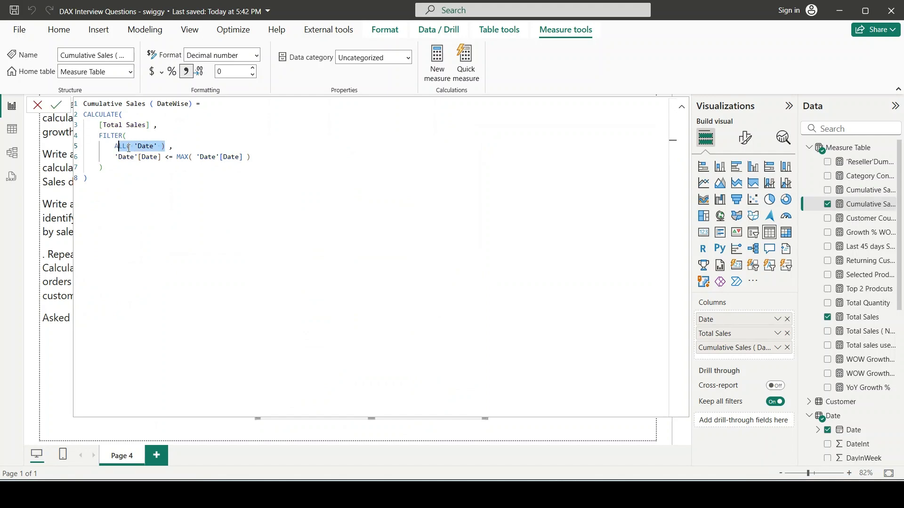
{"action": "left_click", "coordinate": [38, 105]}
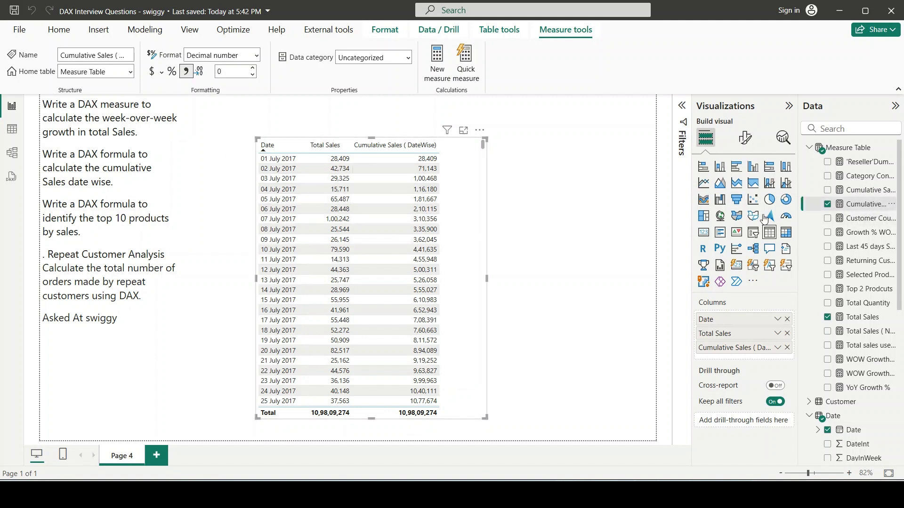
{"action": "left_click", "coordinate": [853, 207]}
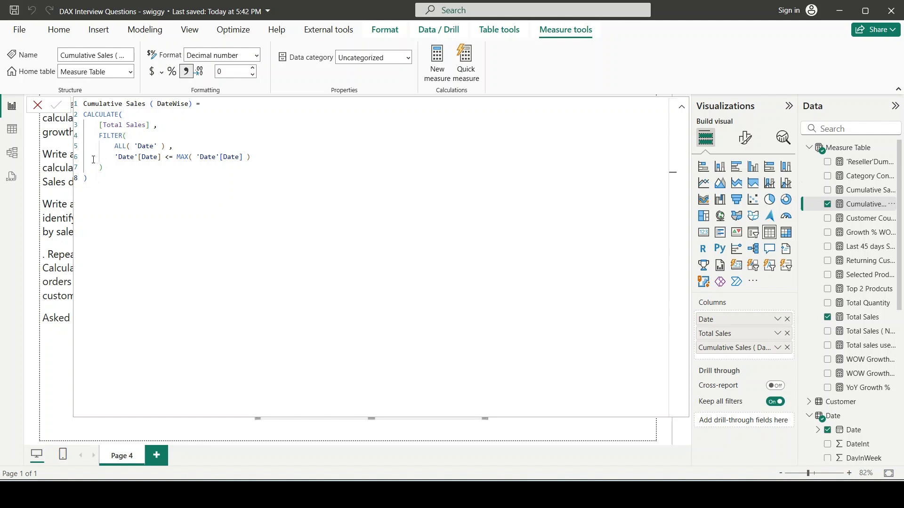
{"action": "left_click_drag", "start_coordinate": [89, 178], "coordinate": [101, 144]}
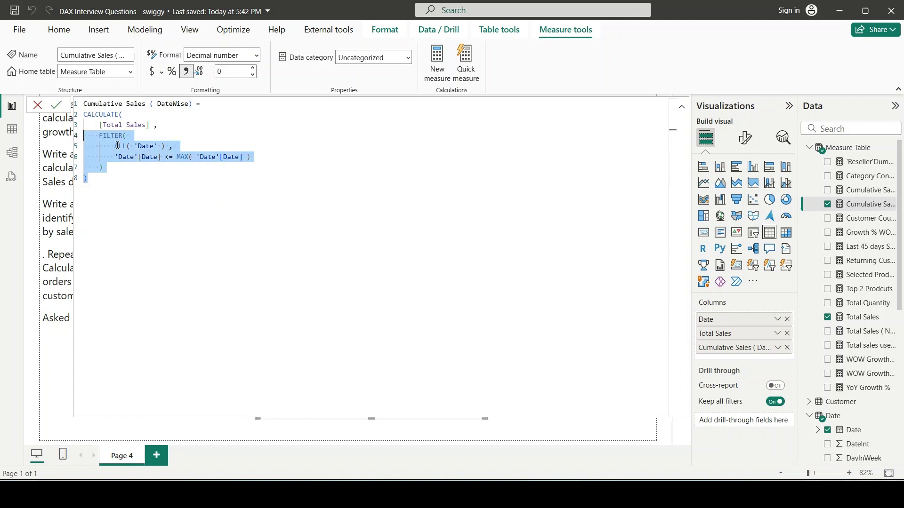
{"action": "left_click", "coordinate": [118, 183]}
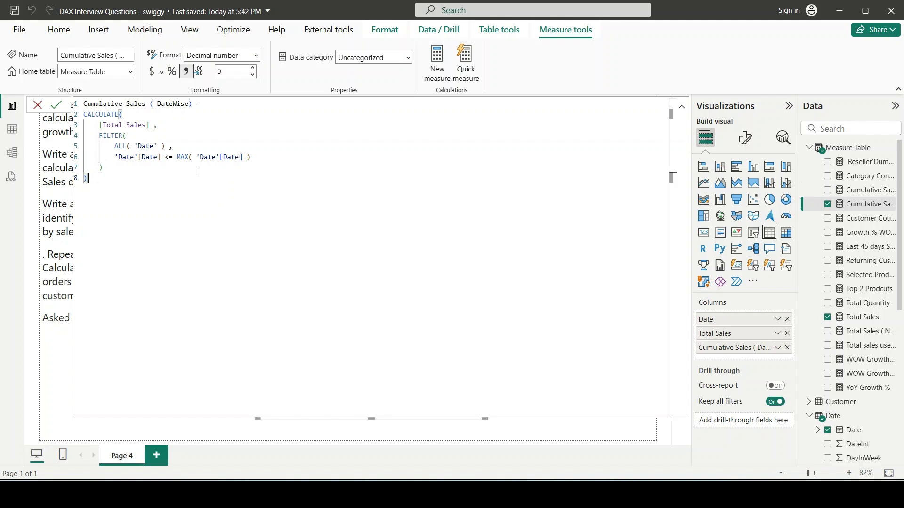
{"action": "mouse_move", "coordinate": [177, 158]}
{"action": "left_mouse_down"}
{"action": "mouse_move", "coordinate": [243, 160]}
{"action": "mouse_move", "coordinate": [177, 157]}
{"action": "left_mouse_up"}
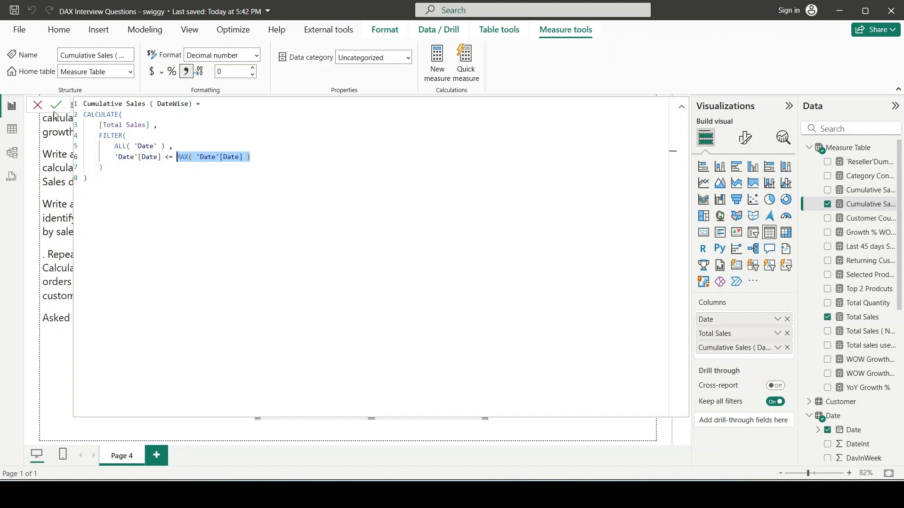
{"action": "left_click", "coordinate": [38, 105]}
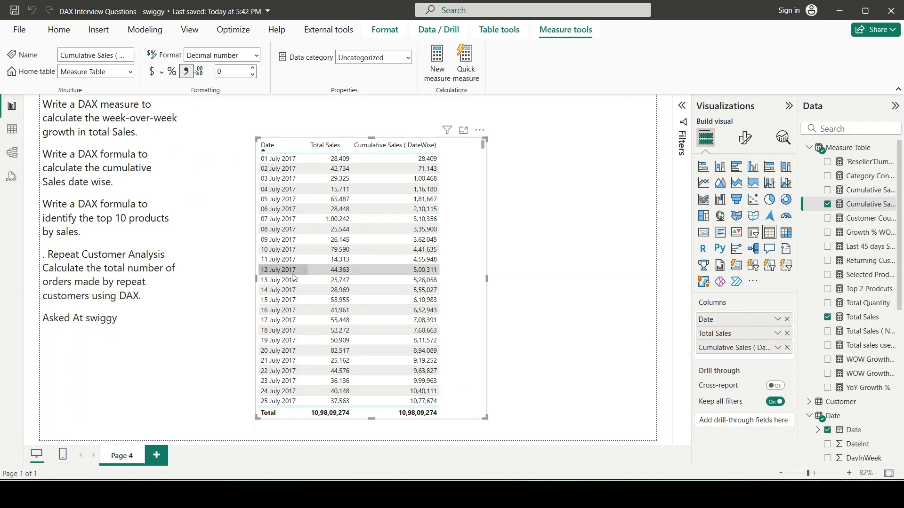
{"action": "left_click", "coordinate": [865, 218]}
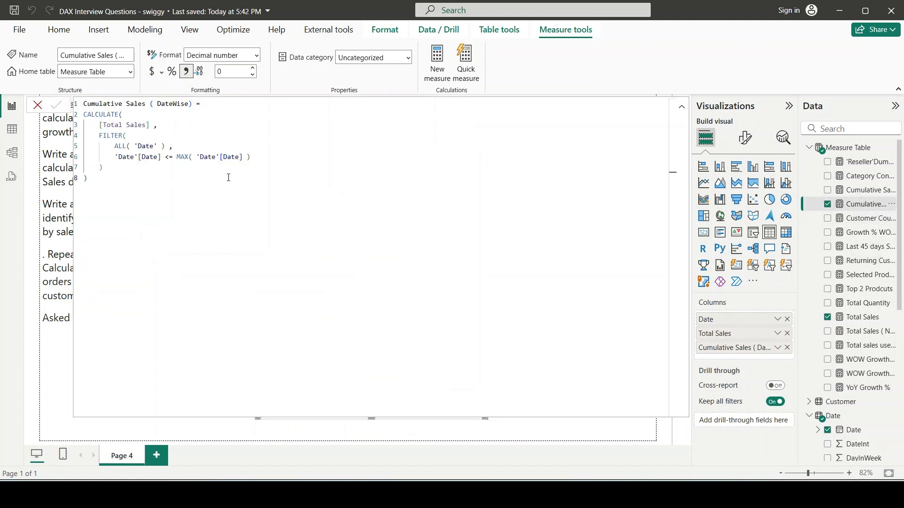
{"action": "left_click_drag", "start_coordinate": [253, 157], "coordinate": [116, 158]}
{"action": "left_click", "coordinate": [162, 159]}
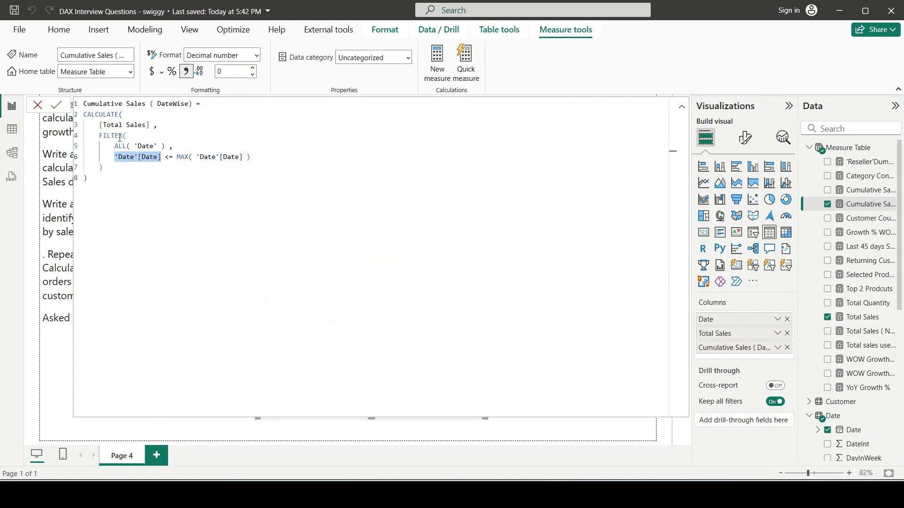
{"action": "left_click", "coordinate": [362, 225]}
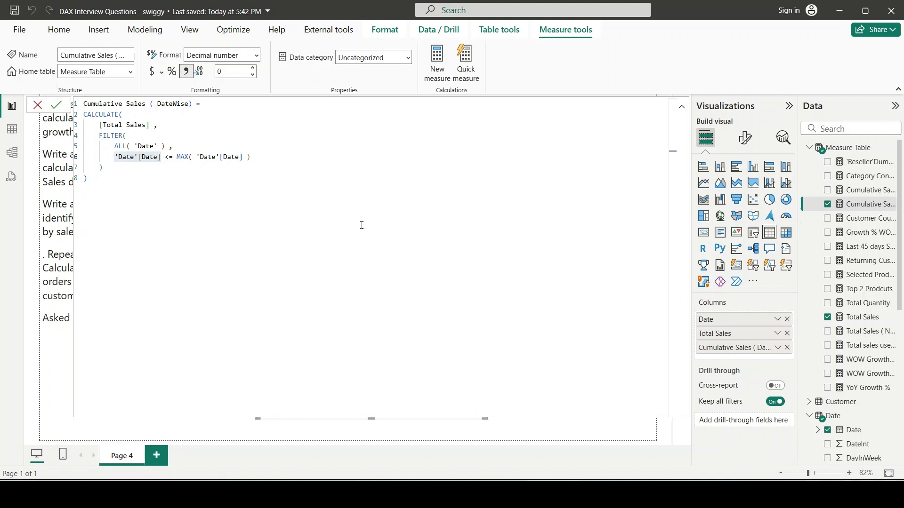
{"action": "left_click", "coordinate": [682, 107]}
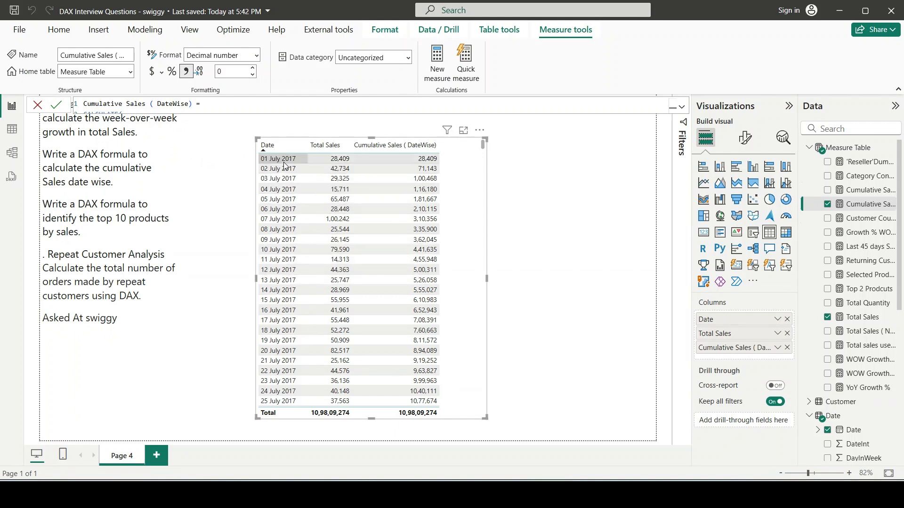
{"action": "left_click", "coordinate": [614, 299]}
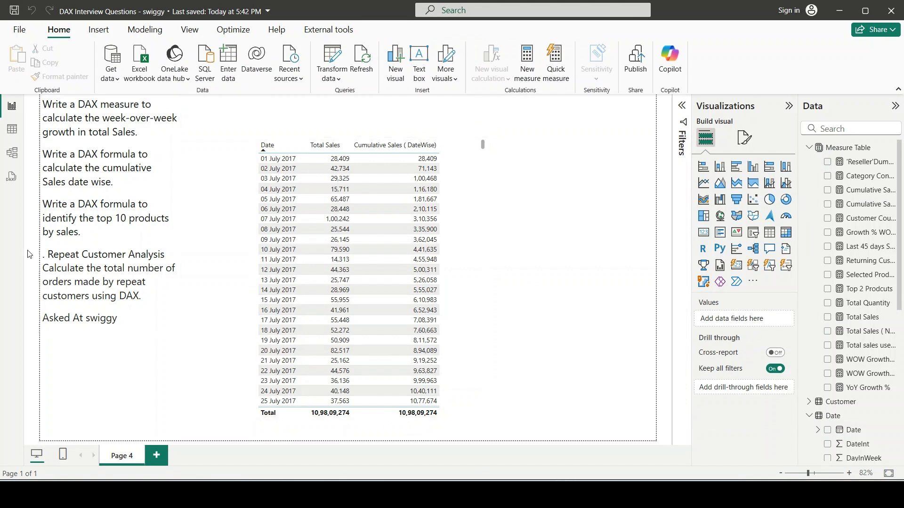
Highlight the last two questions in the text box, then deselect it.
{"action": "left_click_drag", "start_coordinate": [44, 201], "coordinate": [142, 295]}
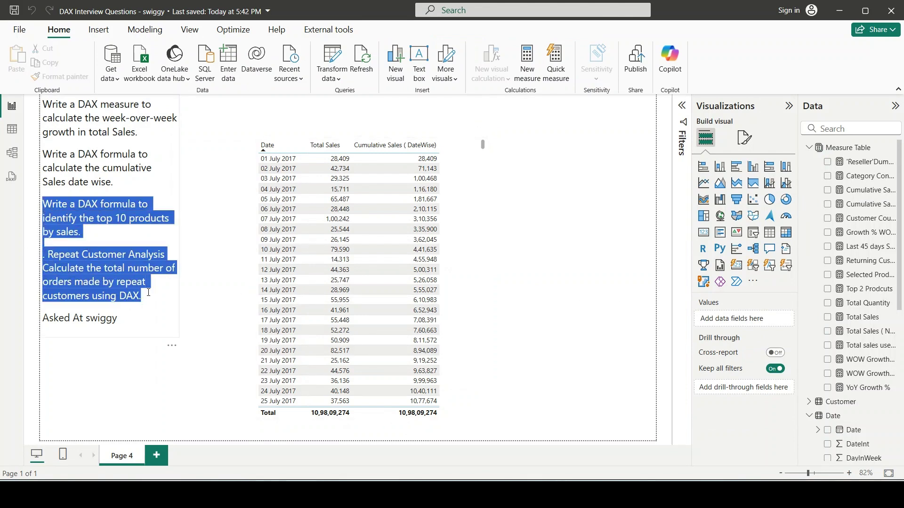
{"action": "left_click", "coordinate": [207, 326]}
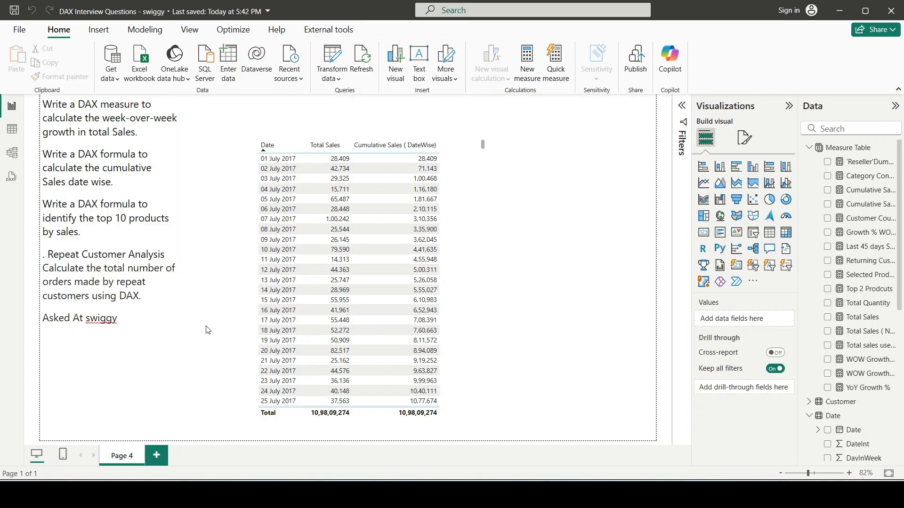